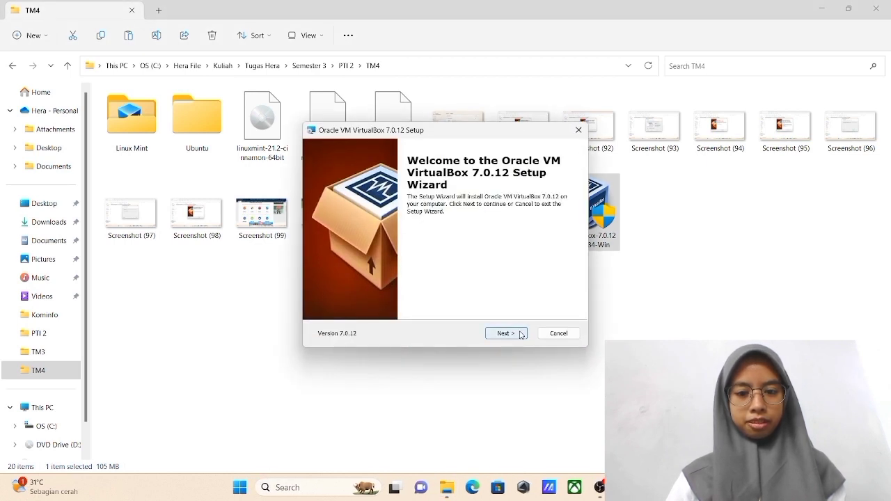
- Install Oracle VM VirtualBox 7.0.12 with the default setup options, accepting the network and Python dependency notices, and launch it on finishing
{"action": "left_click", "coordinate": [515, 337]}
{"action": "left_click", "coordinate": [515, 337]}
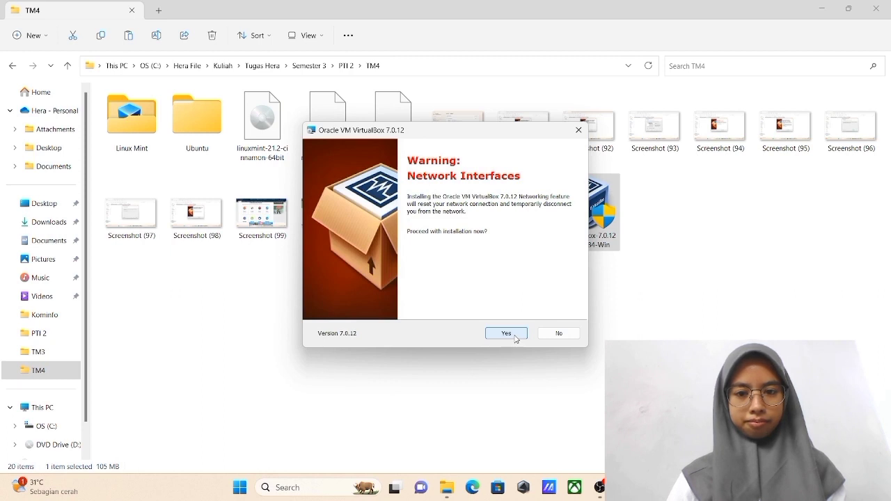
{"action": "left_click", "coordinate": [515, 337]}
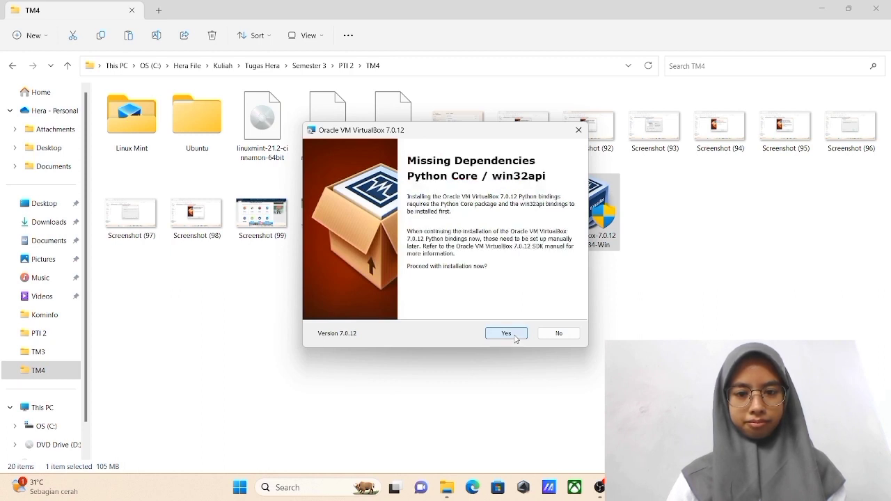
{"action": "left_click", "coordinate": [515, 337]}
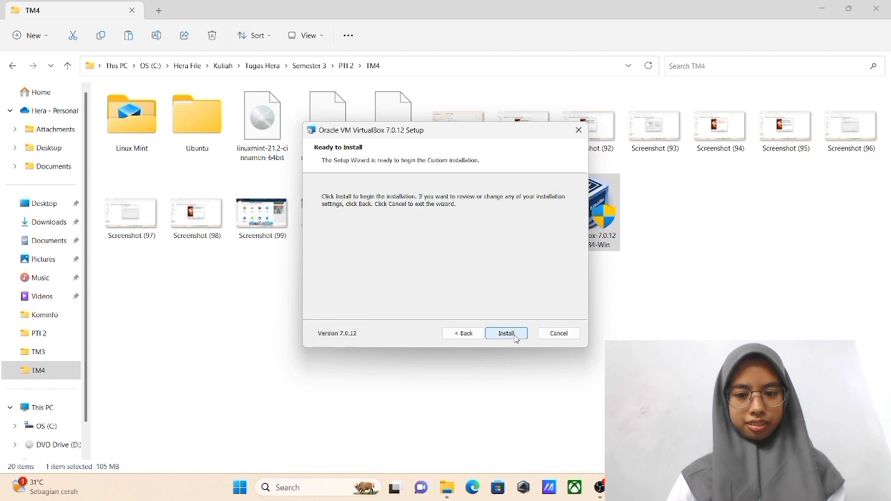
{"action": "left_click", "coordinate": [515, 337]}
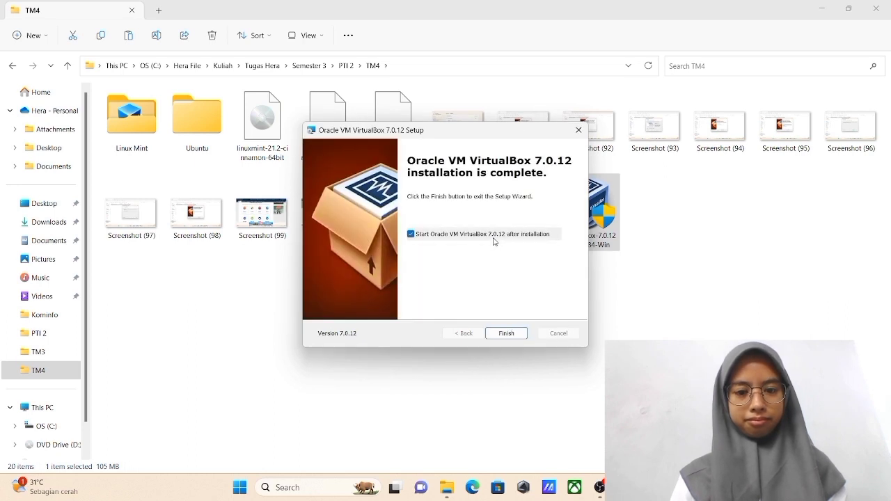
{"action": "left_click", "coordinate": [510, 333]}
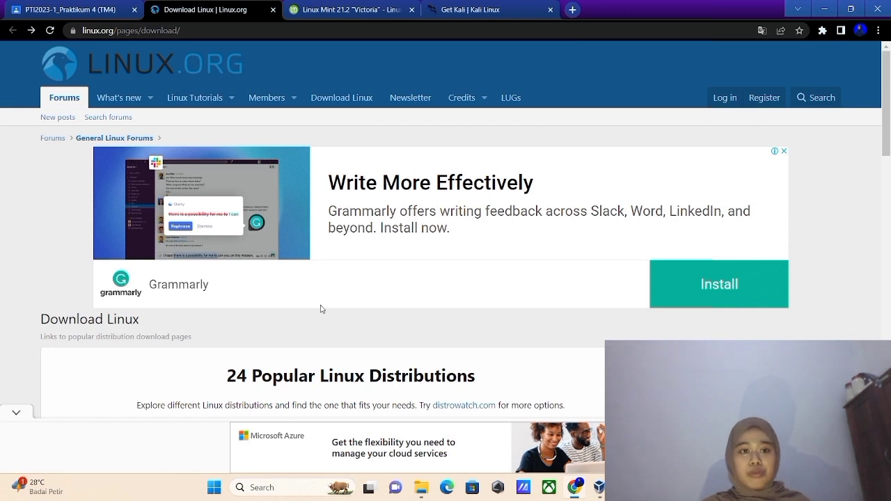
- Look through the popular Linux distributions offered on the linux.org download page
{"action": "scroll", "coordinate": [321, 309], "scroll_direction": "down", "scroll_amount": 4}
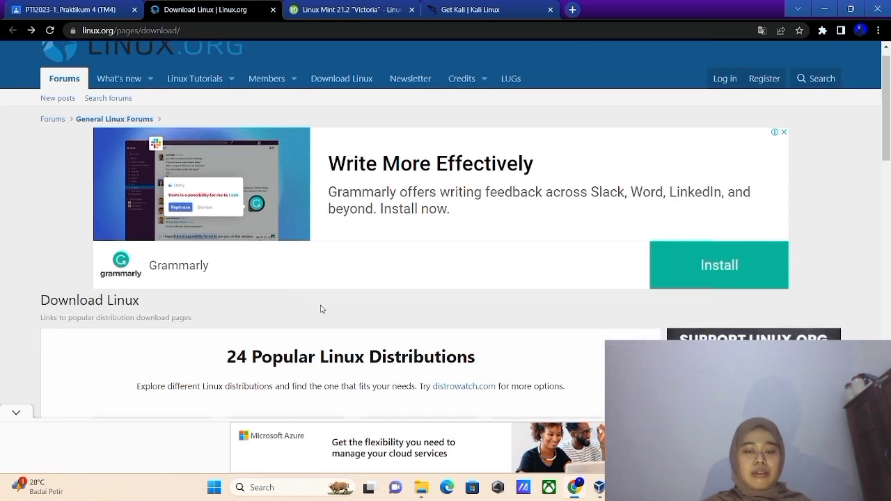
{"action": "scroll", "coordinate": [321, 309], "scroll_direction": "down", "scroll_amount": 1}
{"action": "scroll", "coordinate": [321, 309], "scroll_direction": "up", "scroll_amount": 1}
{"action": "scroll", "coordinate": [321, 309], "scroll_direction": "down", "scroll_amount": 1}
{"action": "scroll", "coordinate": [321, 309], "scroll_direction": "down", "scroll_amount": 1}
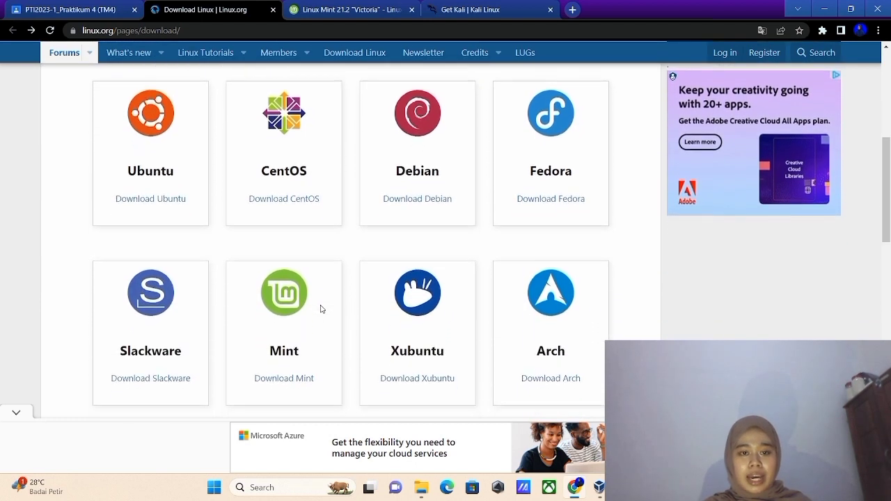
{"action": "scroll", "coordinate": [320, 309], "scroll_direction": "up", "scroll_amount": 1}
{"action": "scroll", "coordinate": [321, 309], "scroll_direction": "down", "scroll_amount": 3}
{"action": "scroll", "coordinate": [320, 309], "scroll_direction": "down", "scroll_amount": 5}
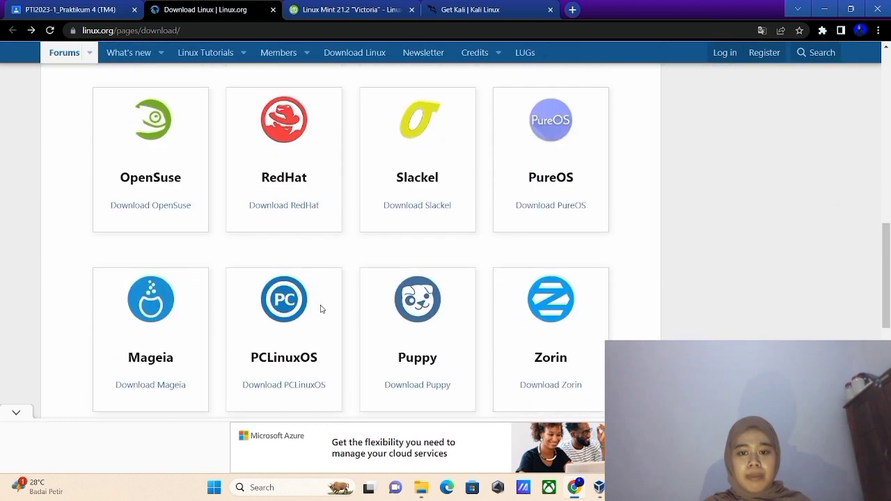
{"action": "scroll", "coordinate": [321, 309], "scroll_direction": "up", "scroll_amount": 5}
{"action": "scroll", "coordinate": [321, 310], "scroll_direction": "up", "scroll_amount": 1}
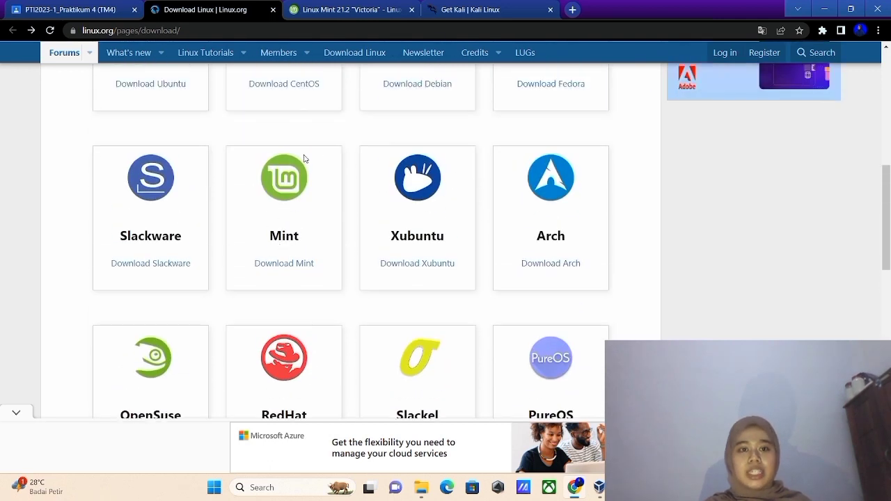
- Examine the Linux Mint 21.2 "Victoria" download page, including its release information, integrity section and list of download mirrors
{"action": "left_click", "coordinate": [326, 9]}
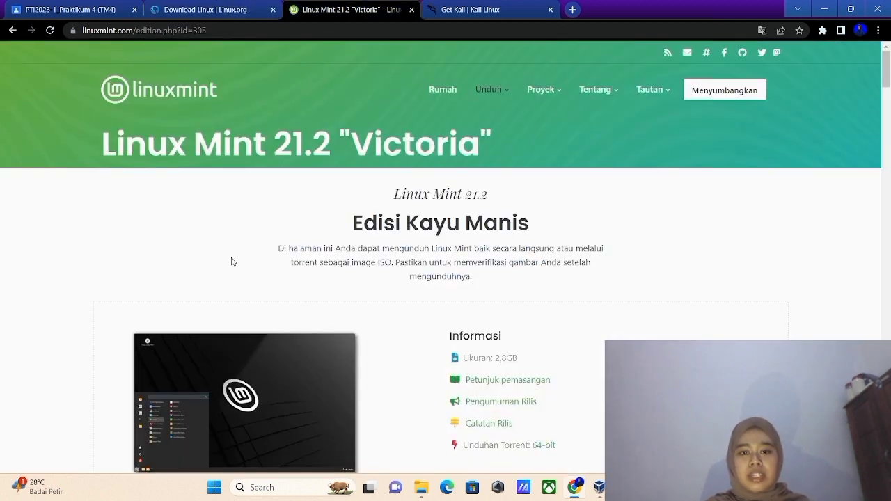
{"action": "scroll", "coordinate": [232, 262], "scroll_direction": "down", "scroll_amount": 6}
{"action": "scroll", "coordinate": [232, 262], "scroll_direction": "down", "scroll_amount": 3}
{"action": "scroll", "coordinate": [233, 260], "scroll_direction": "up", "scroll_amount": 7}
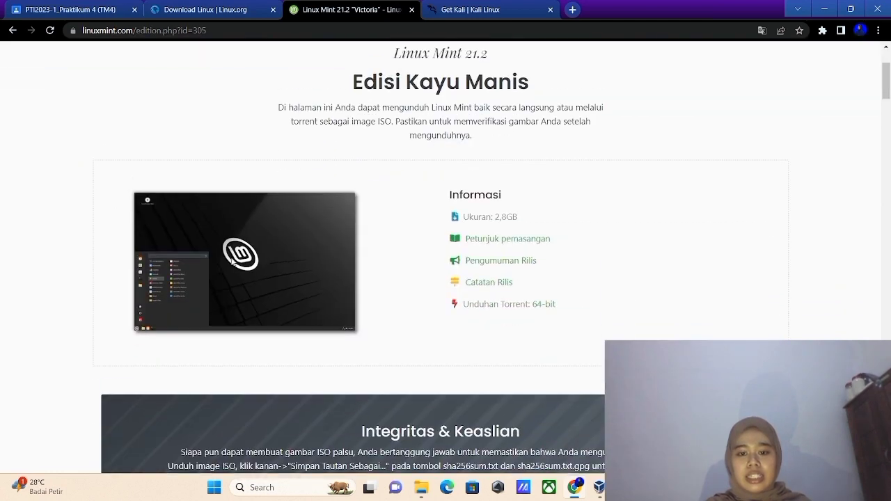
{"action": "scroll", "coordinate": [232, 261], "scroll_direction": "down", "scroll_amount": 9}
{"action": "scroll", "coordinate": [232, 262], "scroll_direction": "up", "scroll_amount": 1}
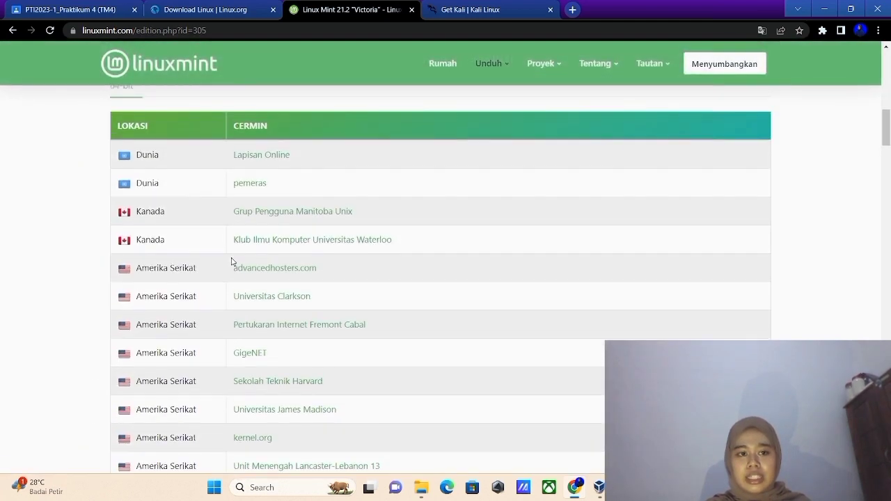
{"action": "scroll", "coordinate": [319, 307], "scroll_direction": "down", "scroll_amount": 10}
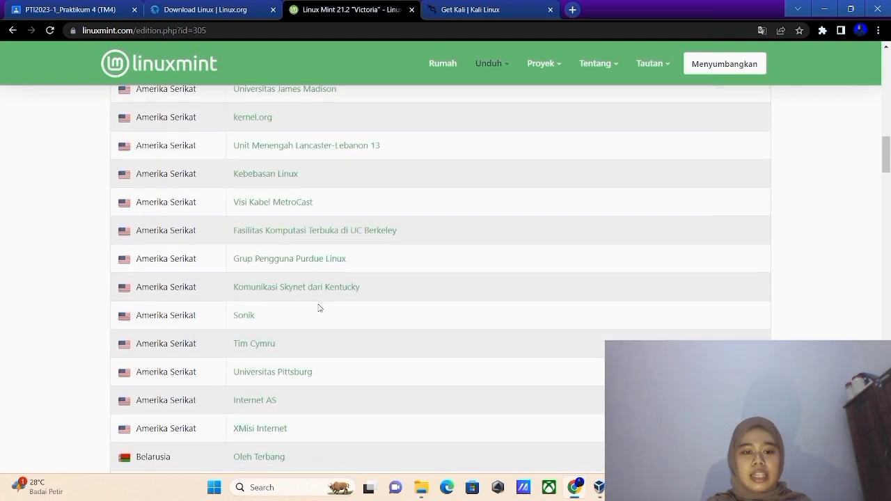
{"action": "scroll", "coordinate": [318, 308], "scroll_direction": "up", "scroll_amount": 2}
{"action": "scroll", "coordinate": [319, 308], "scroll_direction": "up", "scroll_amount": 9}
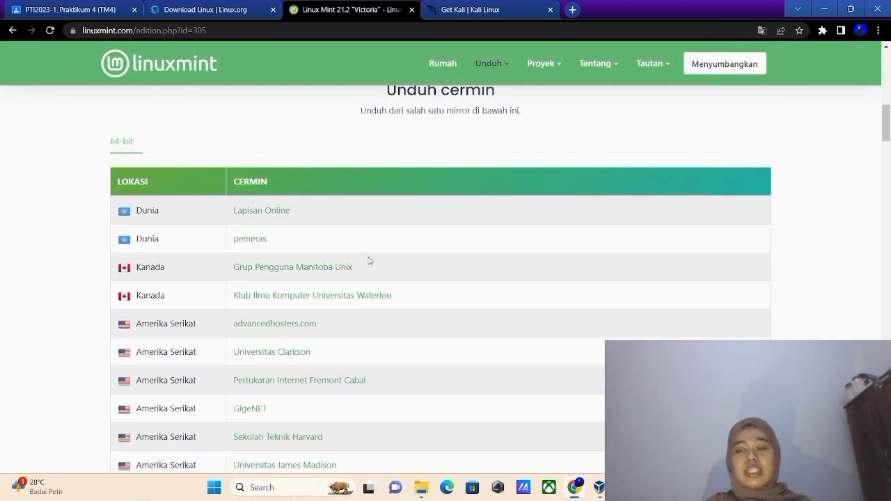
{"action": "scroll", "coordinate": [369, 261], "scroll_direction": "up", "scroll_amount": 5}
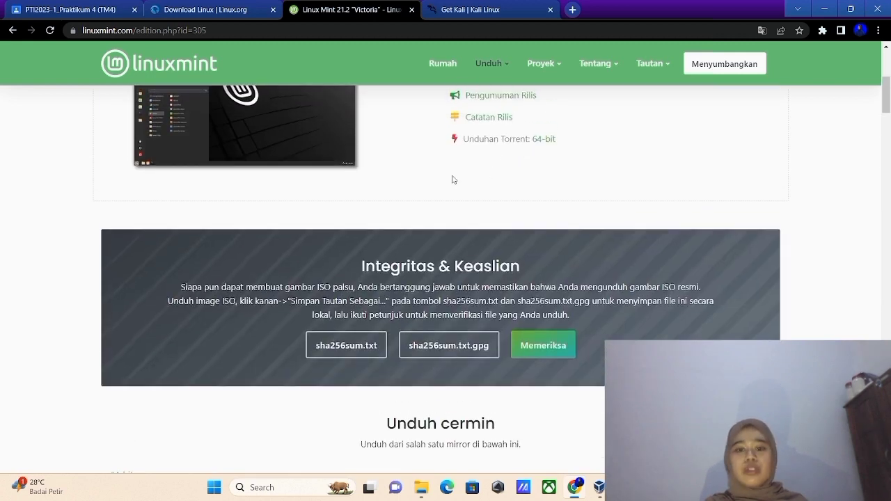
{"action": "scroll", "coordinate": [452, 180], "scroll_direction": "up", "scroll_amount": 3}
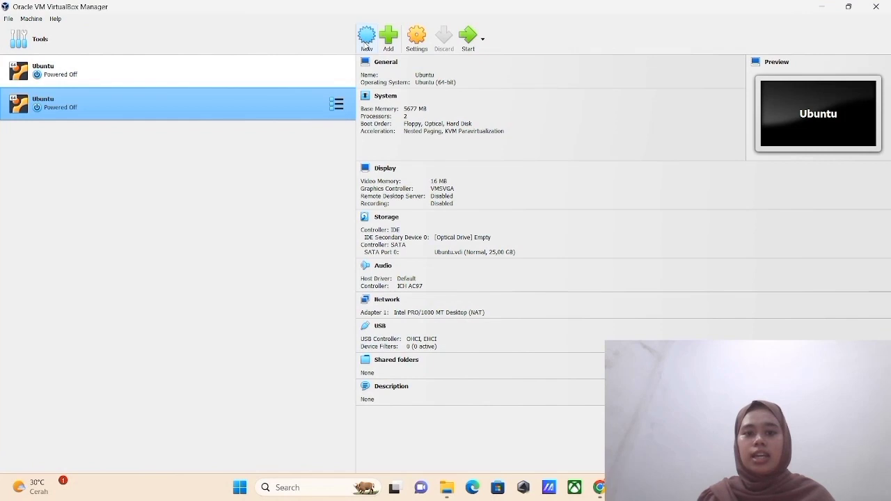
- Begin a new virtual machine in VirtualBox named Mint, with type Linux and version Ubuntu (64-bit), without an ISO image
{"action": "left_click", "coordinate": [367, 39]}
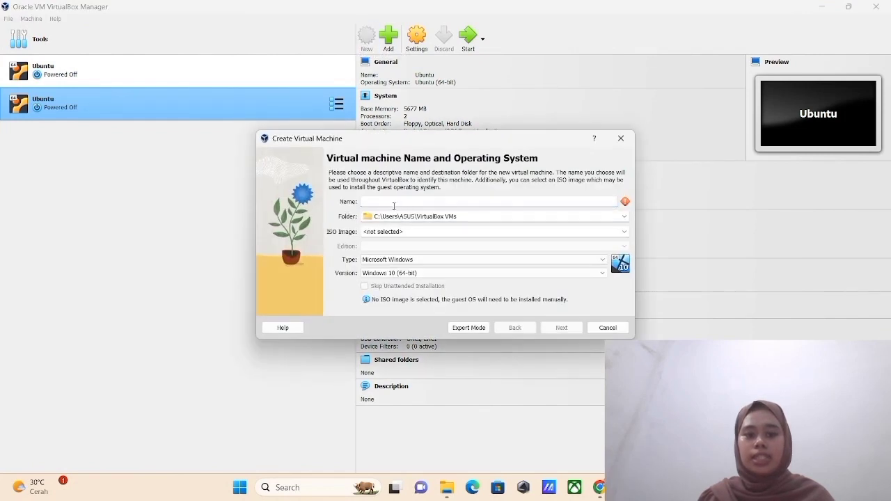
{"action": "type", "text": "Mint"}
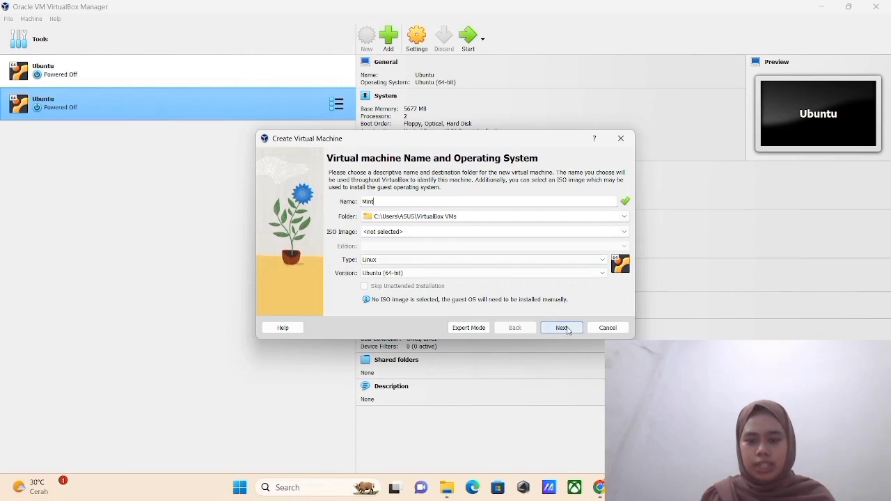
{"action": "left_click", "coordinate": [568, 329]}
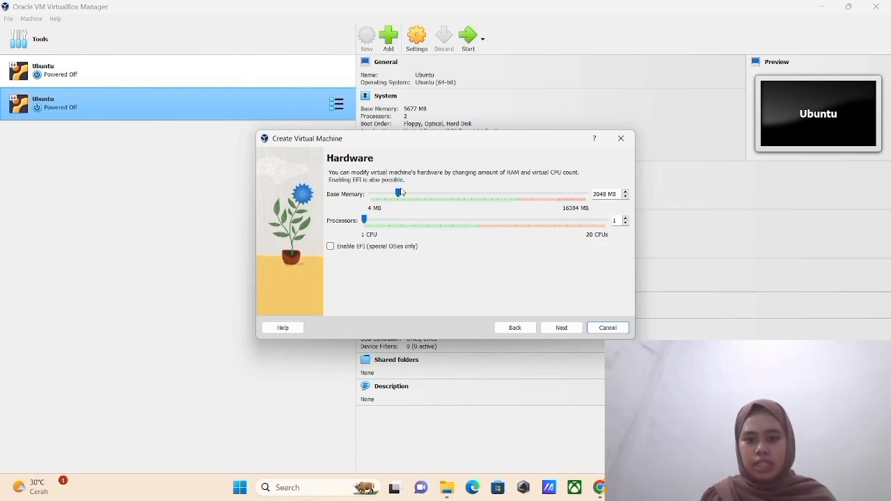
- Give the Mint machine 2344 MB of base memory and 2 processors, and create it with a 25 GB virtual hard disk
{"action": "left_click_drag", "start_coordinate": [402, 193], "coordinate": [402, 198]}
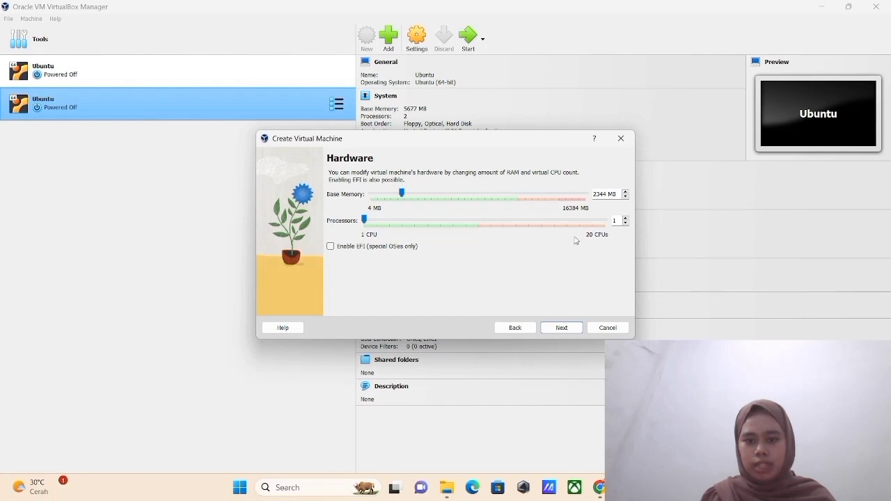
{"action": "left_click", "coordinate": [626, 219]}
{"action": "left_click", "coordinate": [563, 327]}
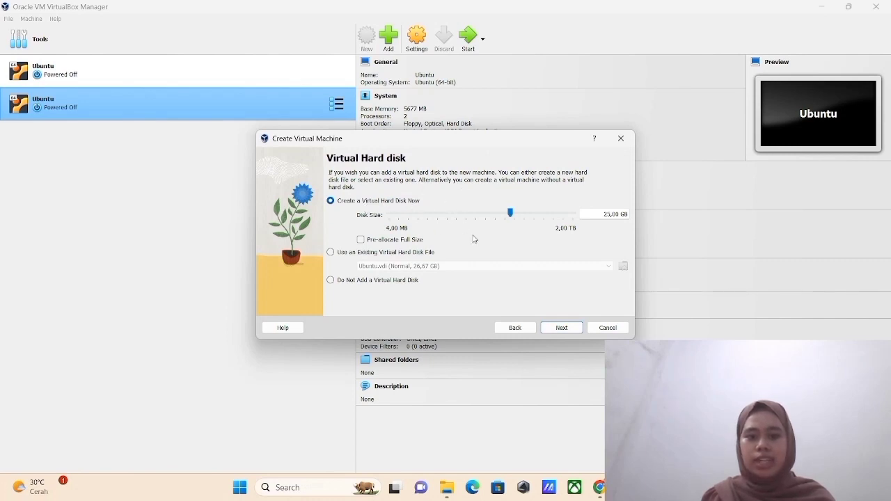
{"action": "left_click", "coordinate": [561, 328]}
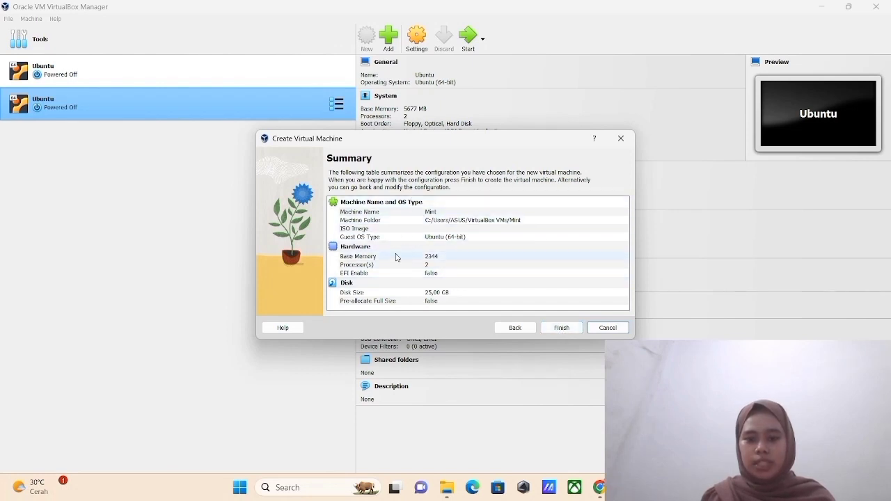
{"action": "left_click", "coordinate": [561, 328]}
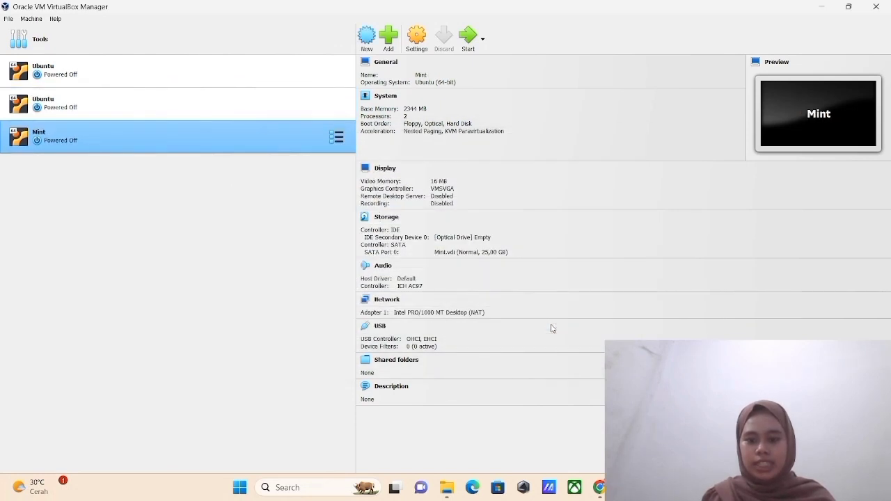
- Attach the linuxmint-21.2-cinnamon-64bit disk image from the TM4 folder to the Mint machine's empty IDE optical drive and save the settings
{"action": "left_click", "coordinate": [416, 43]}
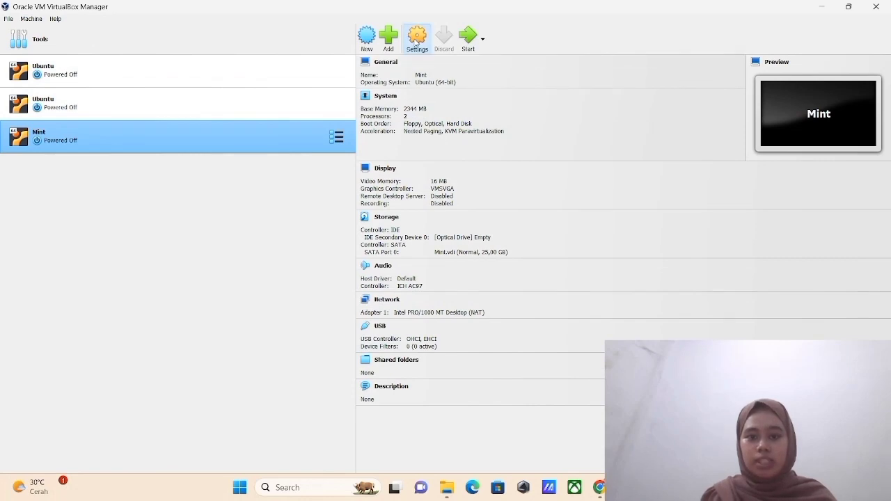
{"action": "left_click", "coordinate": [336, 190]}
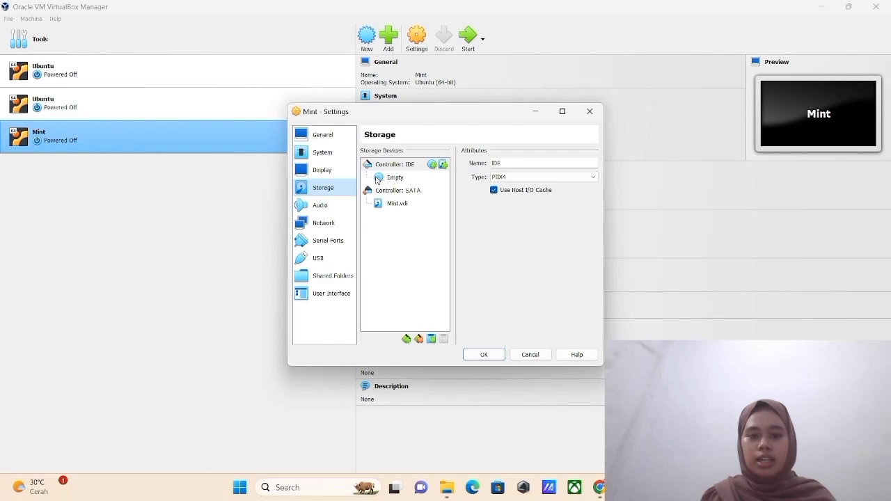
{"action": "left_click", "coordinate": [396, 179]}
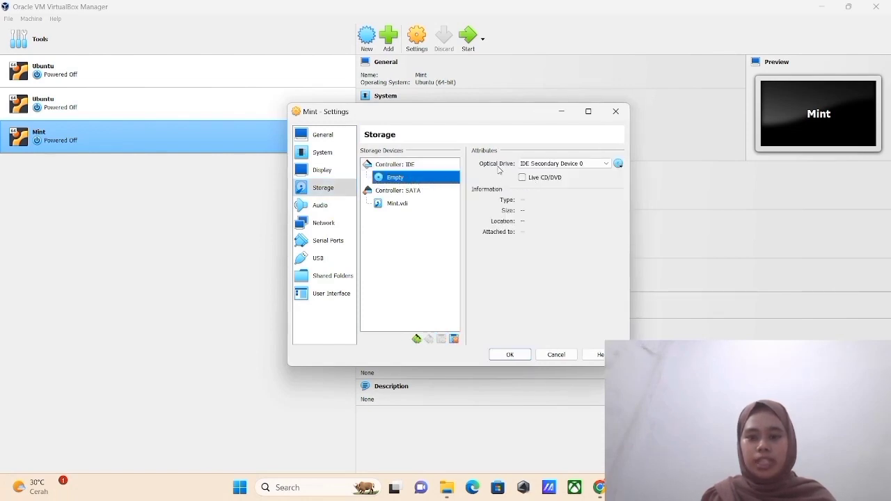
{"action": "left_click", "coordinate": [619, 165]}
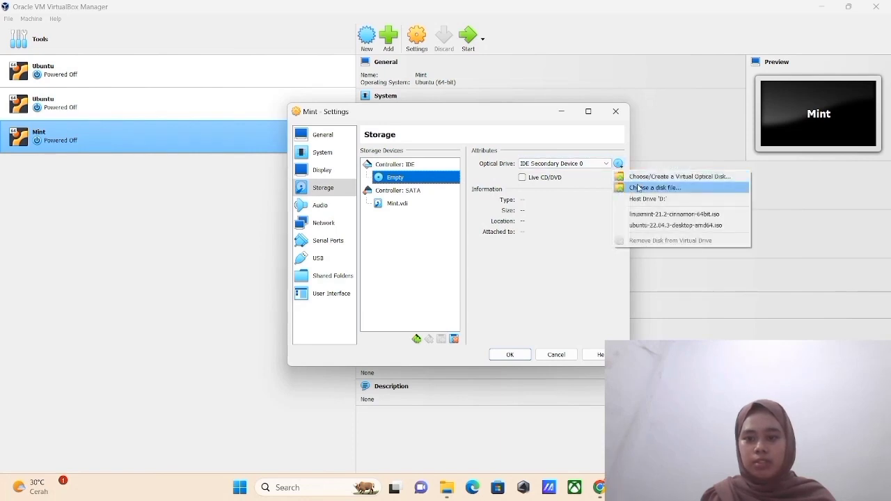
{"action": "left_click", "coordinate": [638, 188]}
{"action": "left_click", "coordinate": [543, 242]}
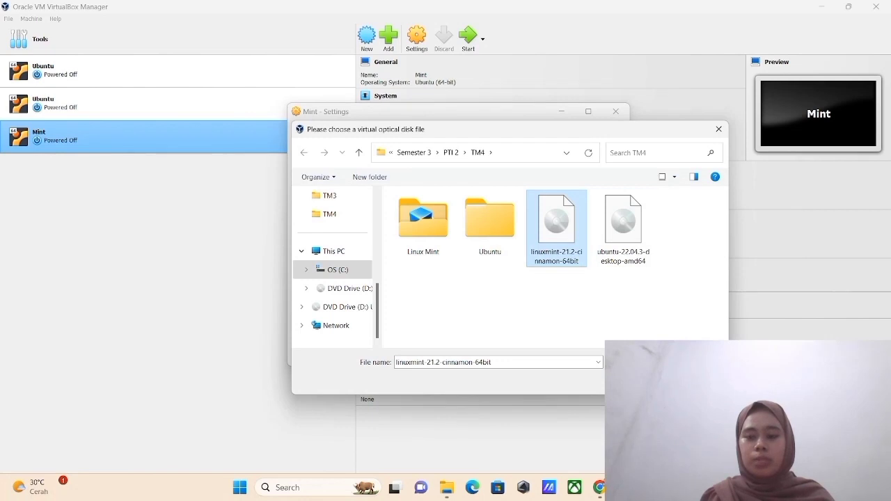
{"action": "double_click", "coordinate": [569, 198]}
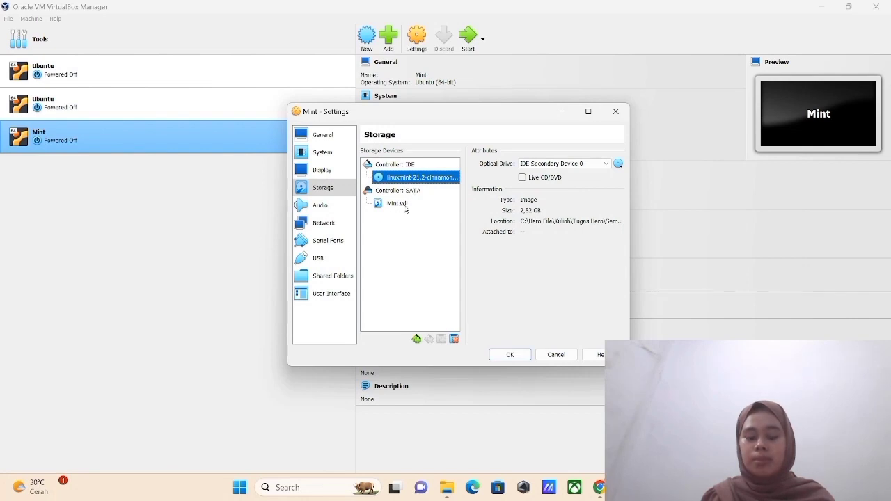
{"action": "left_click", "coordinate": [509, 355]}
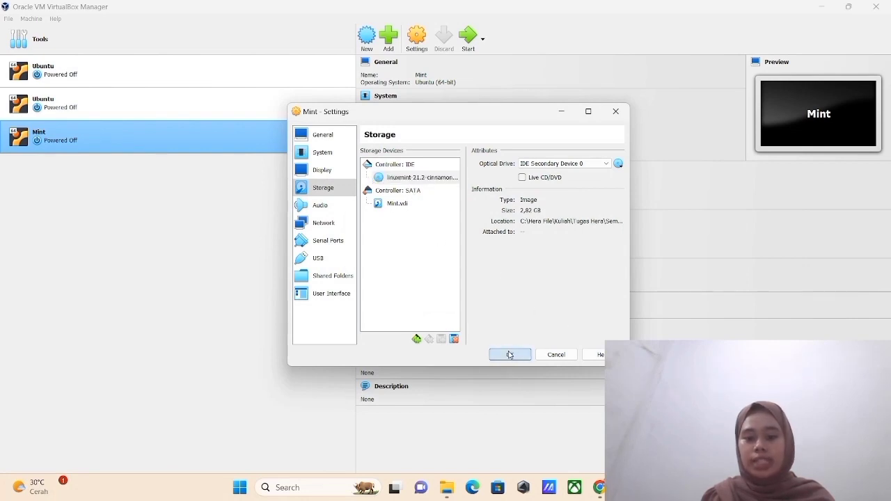
- Start the Mint virtual machine and boot the "Start Linux Mint 21.2 Cinnamon 64-bit" entry
{"action": "left_click", "coordinate": [468, 41]}
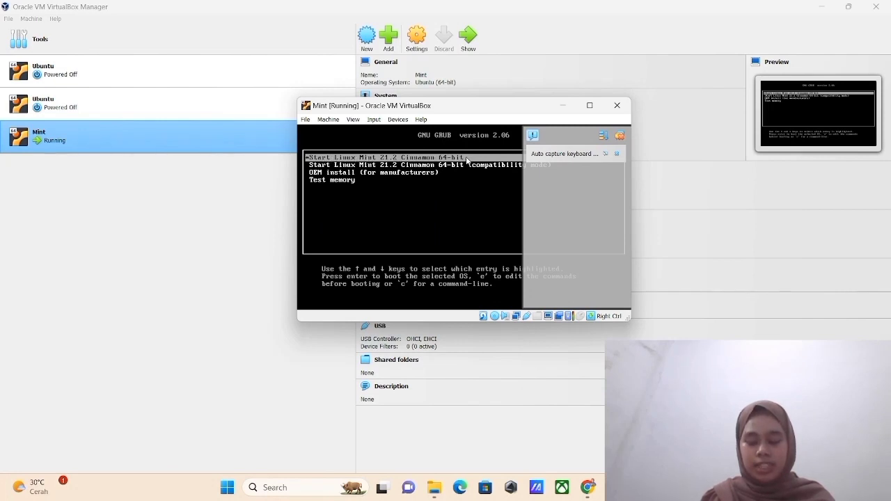
{"action": "key", "text": "Return"}
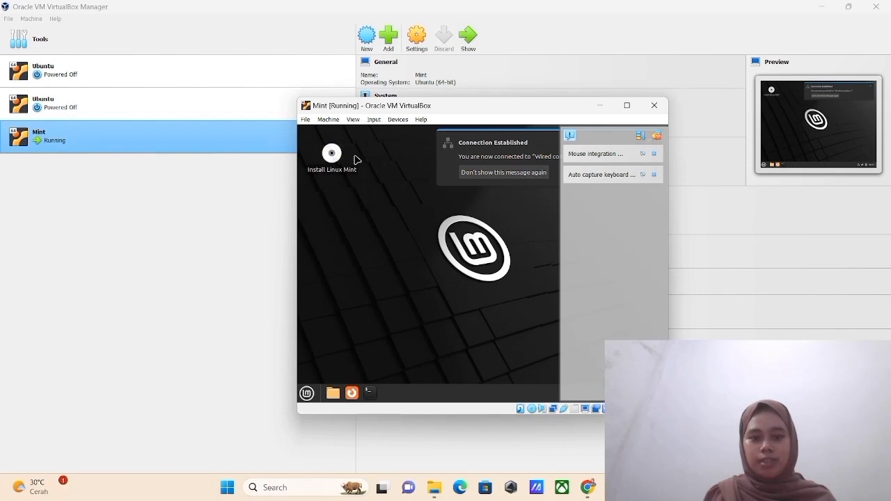
- Launch the Linux Mint installer from the live desktop, close the virtual machine's notifications, and continue with English as the installation language
{"action": "double_click", "coordinate": [331, 157]}
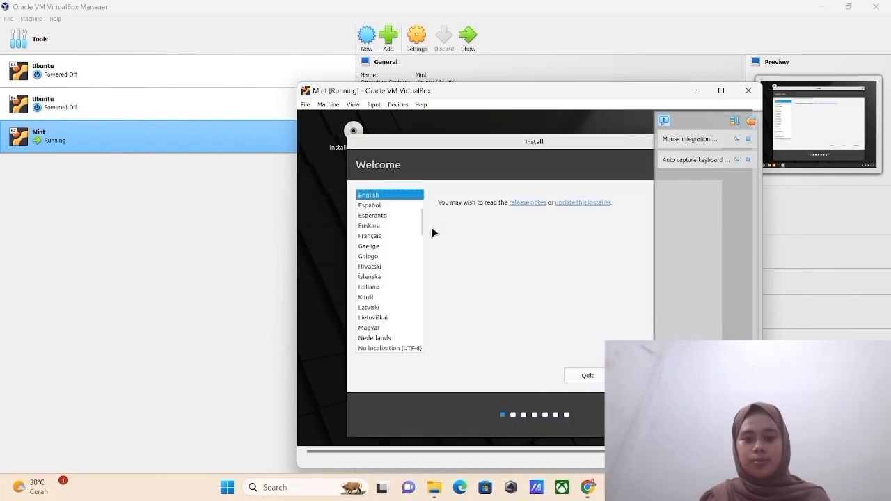
{"action": "left_click", "coordinate": [751, 122]}
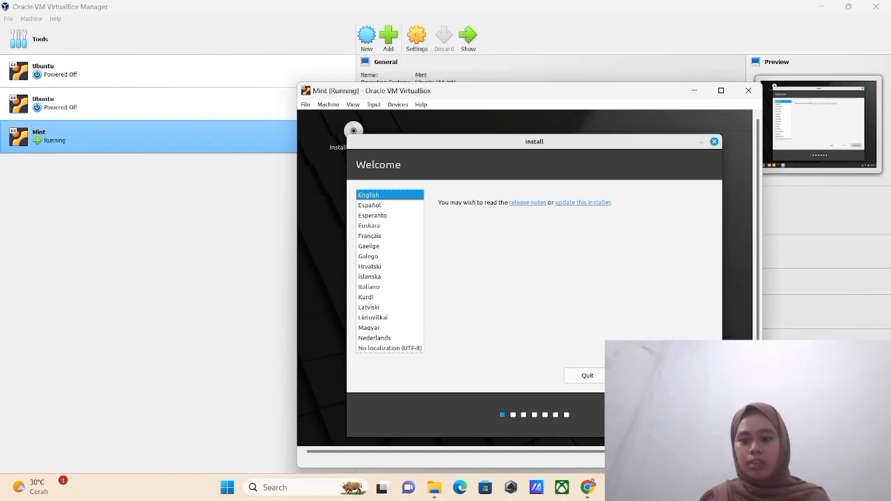
{"action": "left_click", "coordinate": [686, 375]}
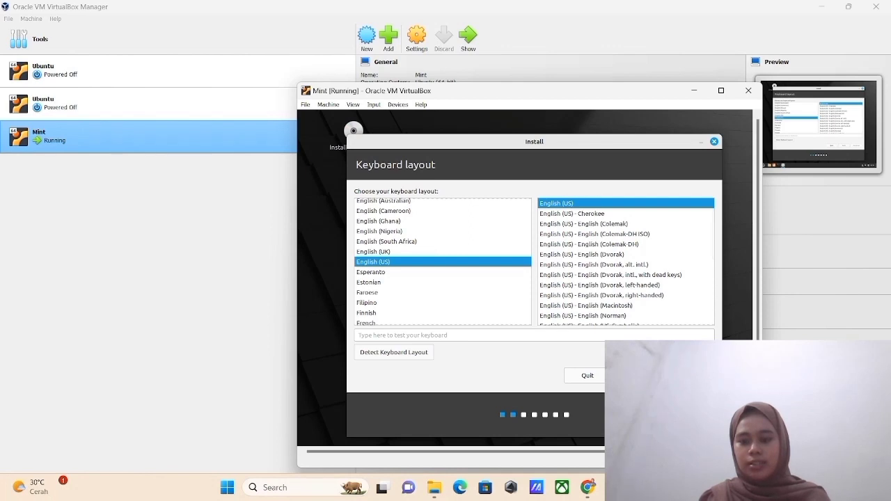
- Accept the English (US) keyboard layout and enable installation of the multimedia codecs, continuing to the installation type
{"action": "left_click", "coordinate": [685, 375]}
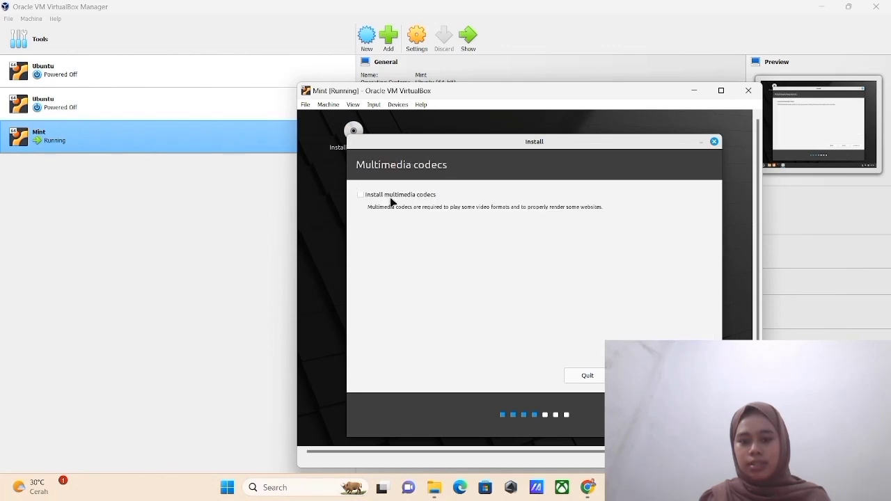
{"action": "left_click", "coordinate": [361, 195]}
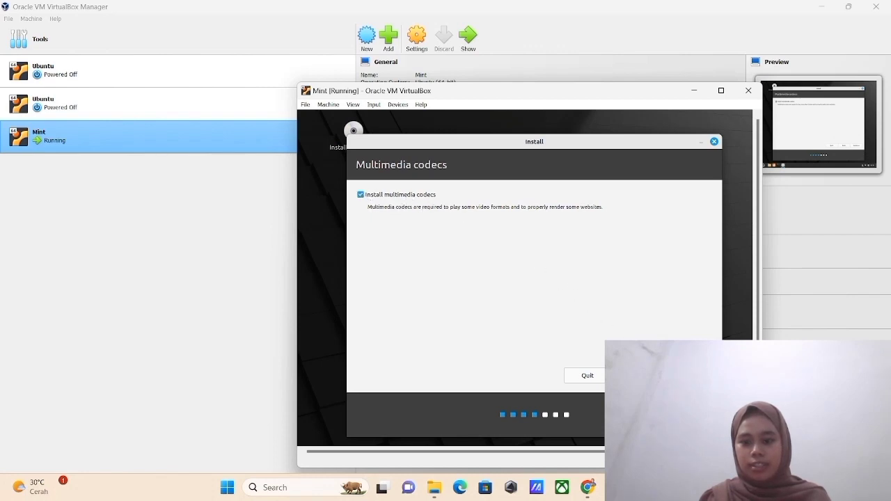
{"action": "left_click", "coordinate": [686, 375]}
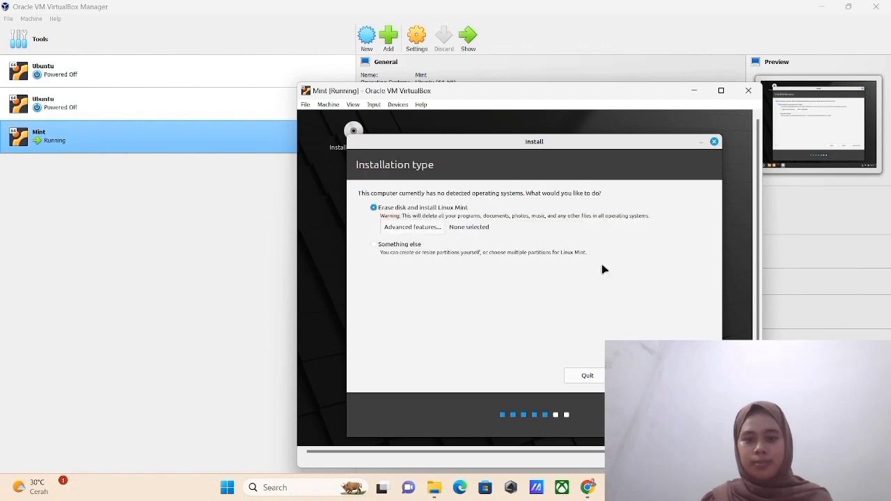
- Choose "Something else" as the installation type and create a new empty partition table on /dev/sda
{"action": "left_click", "coordinate": [373, 244]}
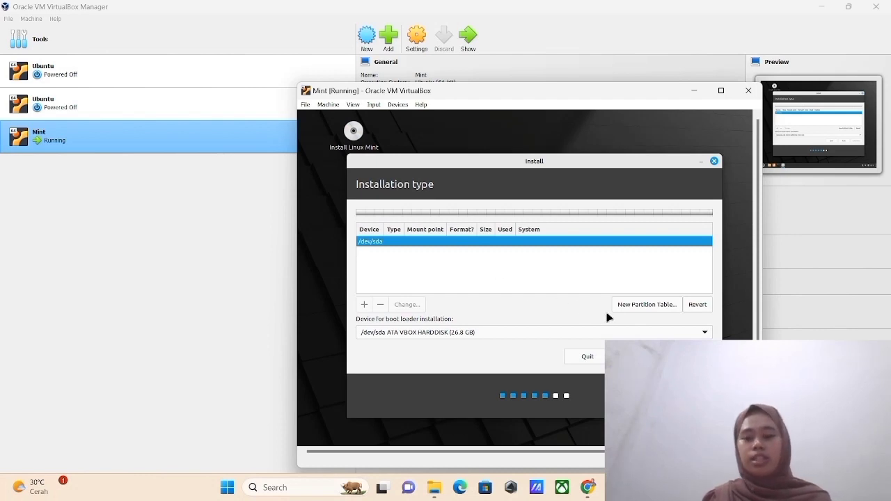
{"action": "left_click", "coordinate": [636, 306]}
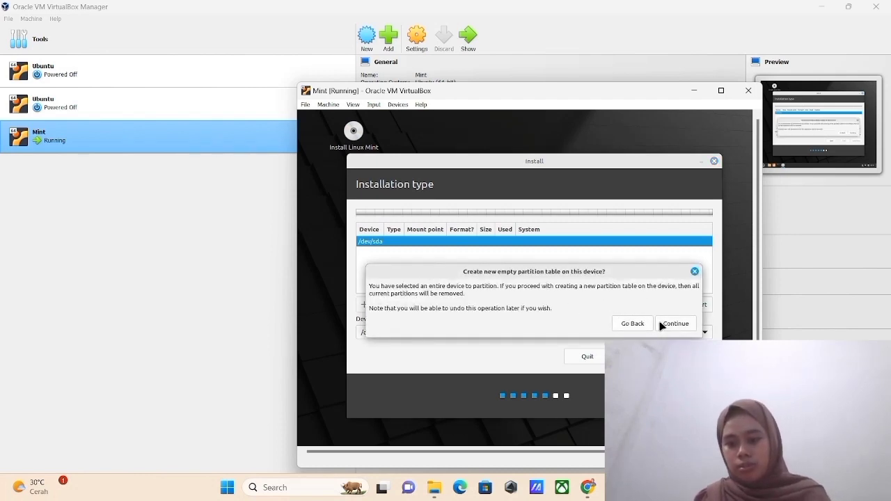
{"action": "left_click", "coordinate": [695, 272]}
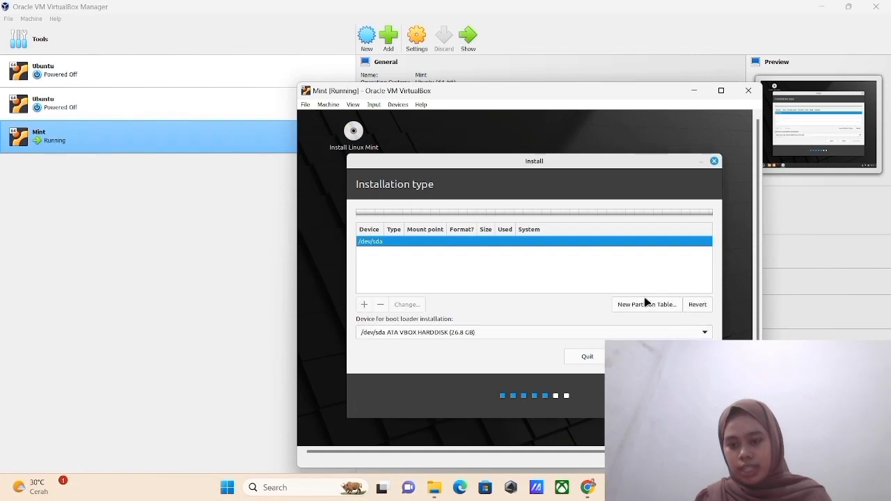
{"action": "left_click", "coordinate": [643, 306]}
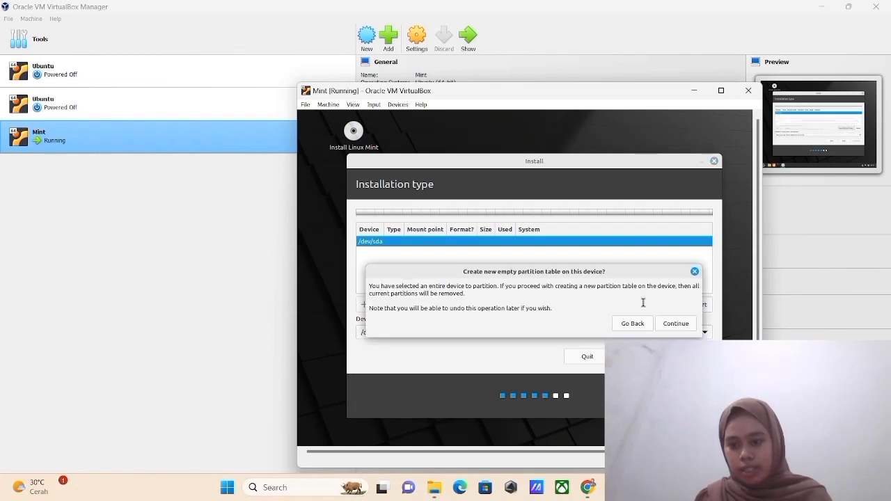
{"action": "left_click", "coordinate": [673, 326]}
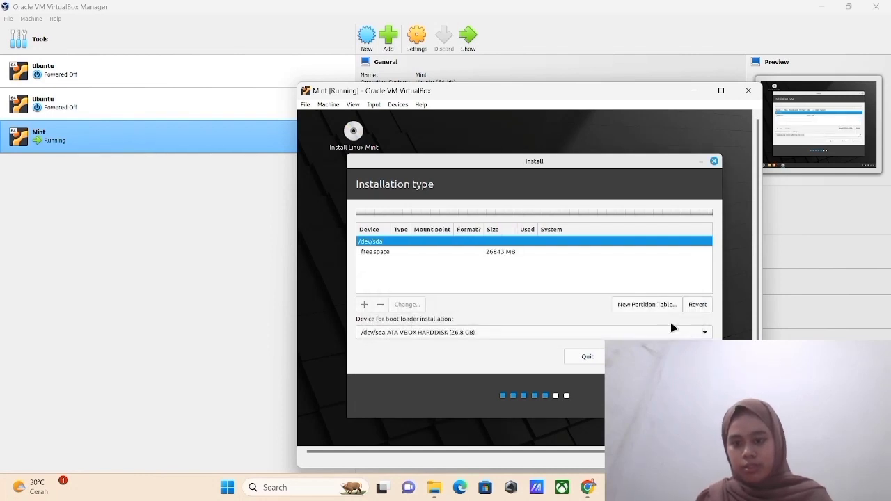
- Create a 4555 MB logical partition at the beginning of the free space, used as swap area
{"action": "left_click", "coordinate": [504, 254]}
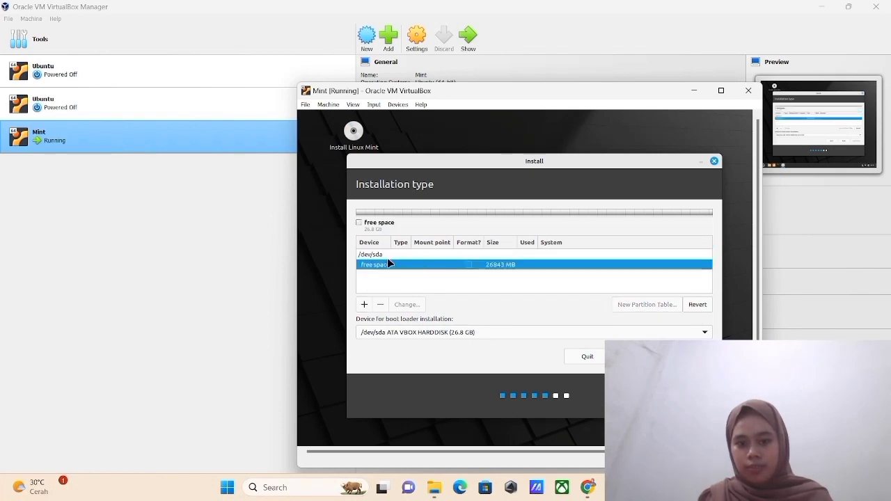
{"action": "left_click", "coordinate": [363, 306]}
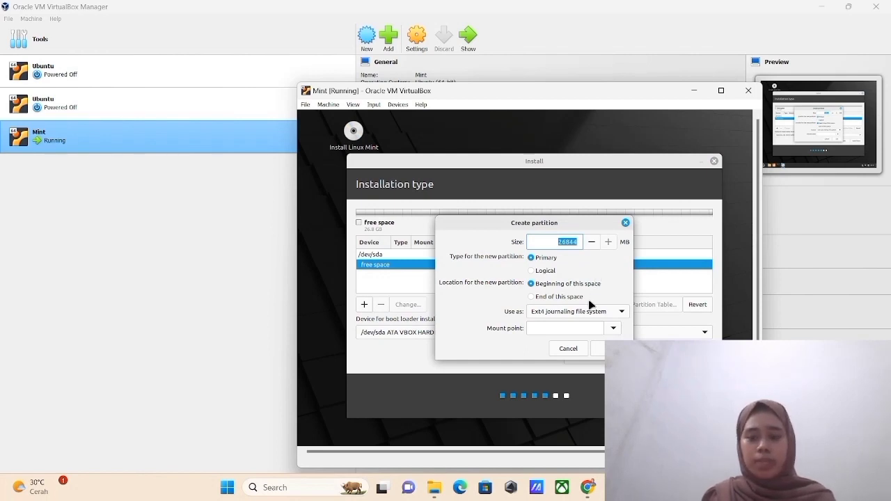
{"action": "left_click", "coordinate": [600, 315]}
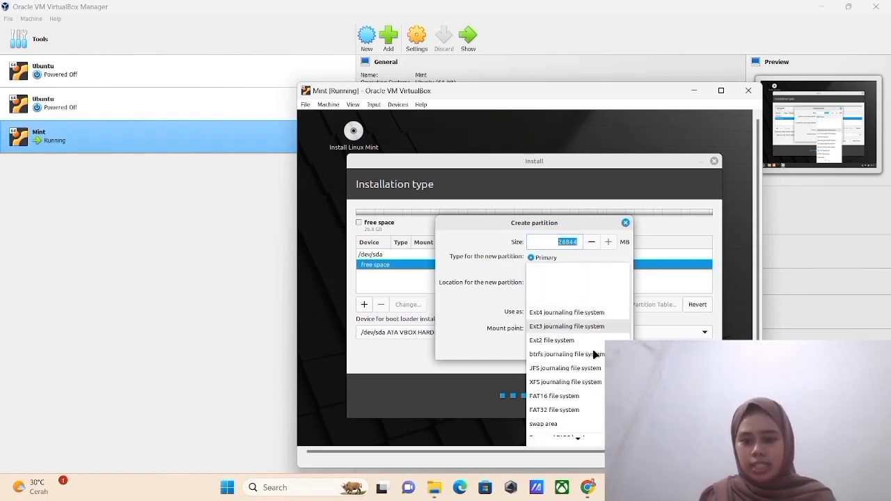
{"action": "left_click", "coordinate": [544, 423]}
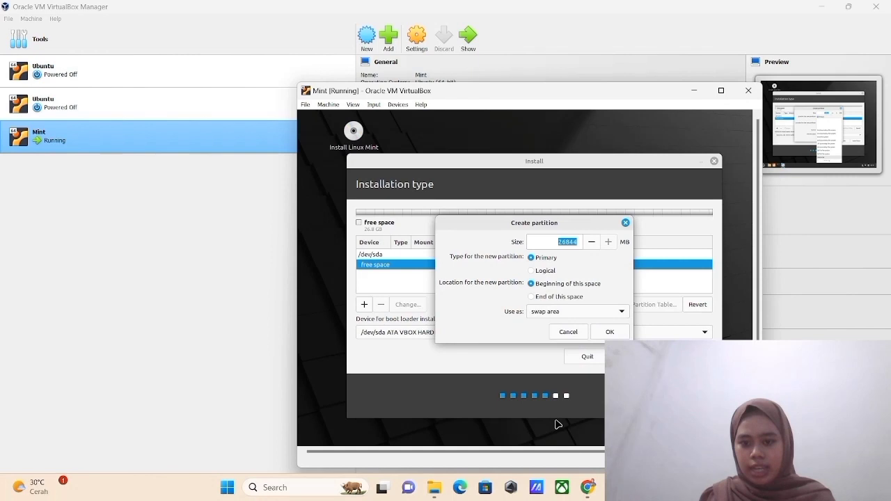
{"action": "left_click", "coordinate": [532, 272]}
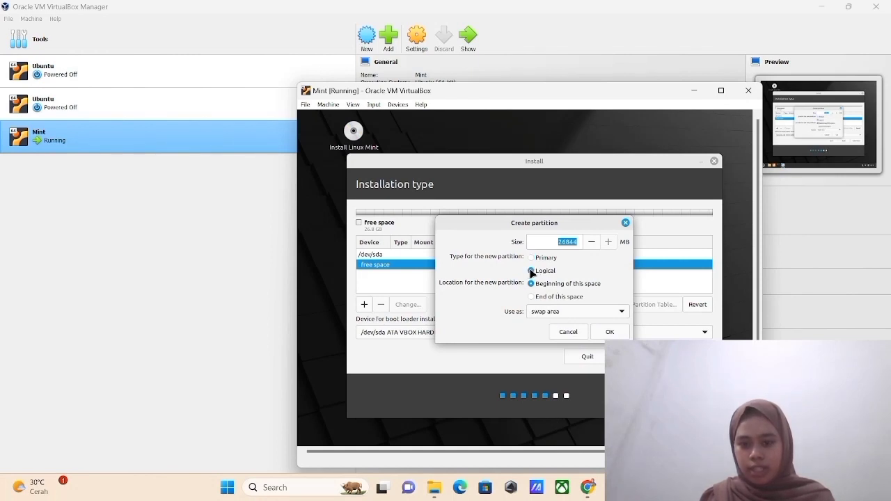
{"action": "left_click", "coordinate": [567, 241]}
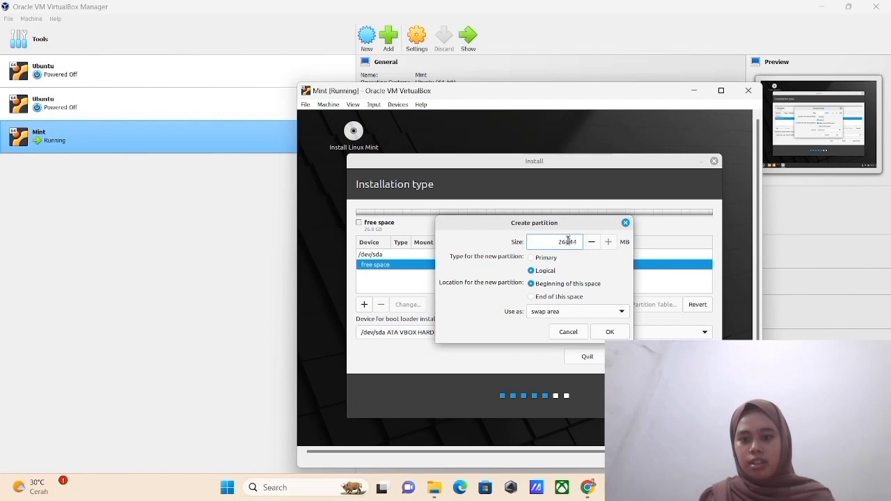
{"action": "left_click_drag", "start_coordinate": [561, 242], "coordinate": [582, 245]}
{"action": "key", "text": "BackSpace"}
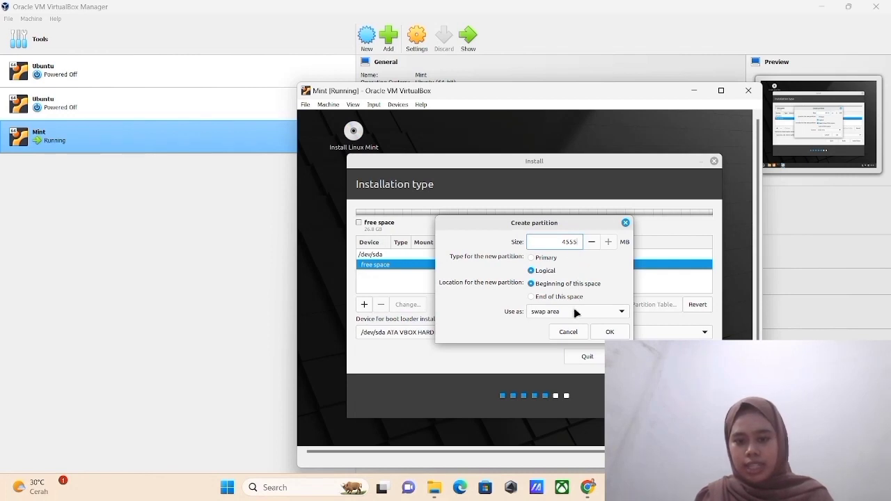
{"action": "left_click", "coordinate": [603, 333]}
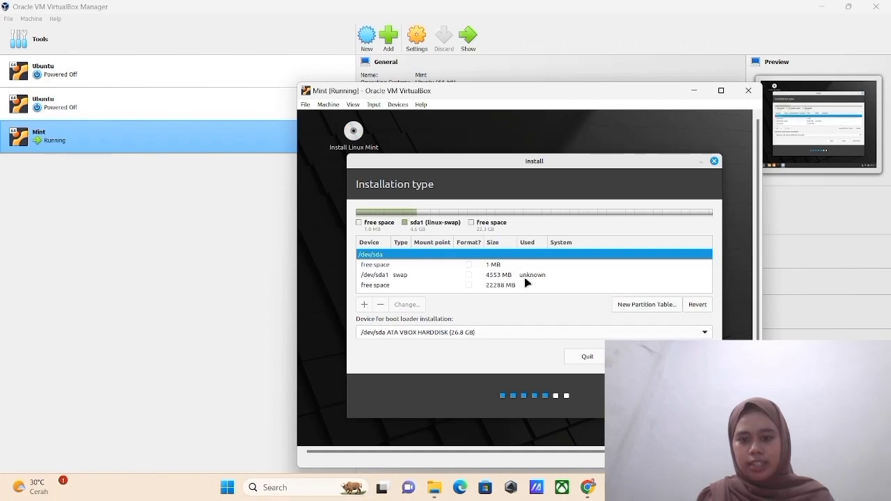
- Create a 4666 MB primary Ext4 journaling partition with mount point / in the free space after the swap partition
{"action": "left_click", "coordinate": [454, 285]}
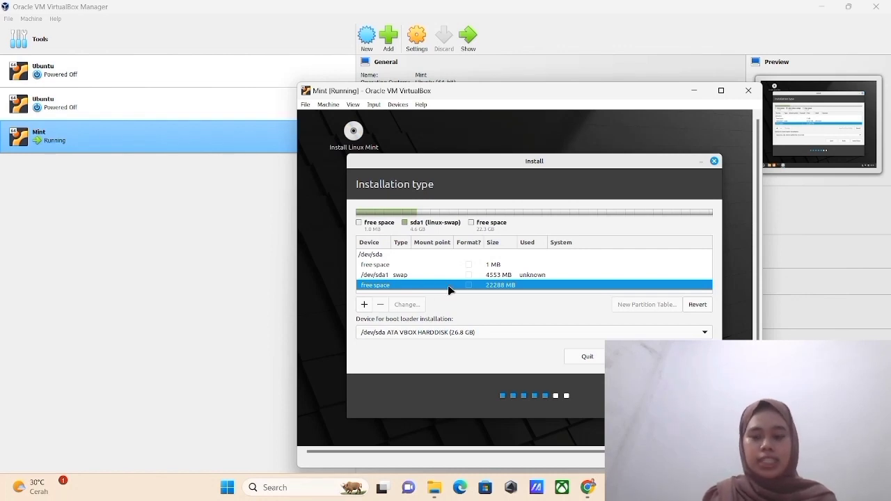
{"action": "left_click", "coordinate": [364, 305]}
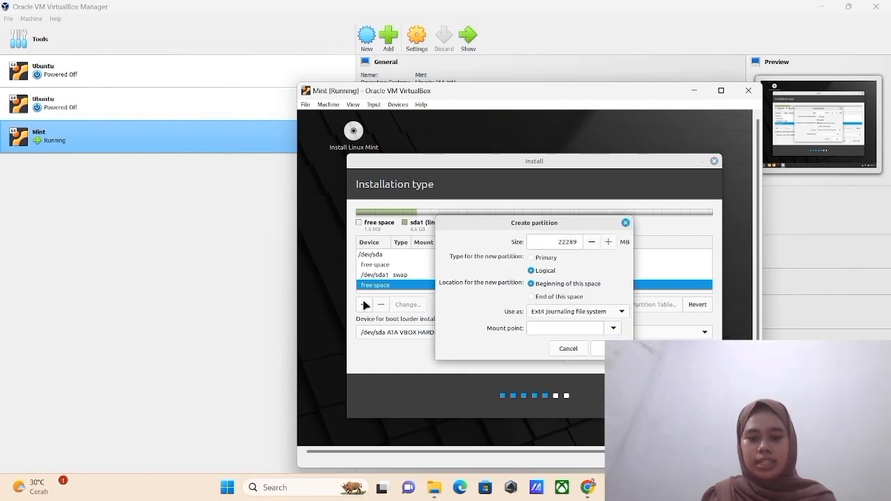
{"action": "left_click", "coordinate": [592, 310]}
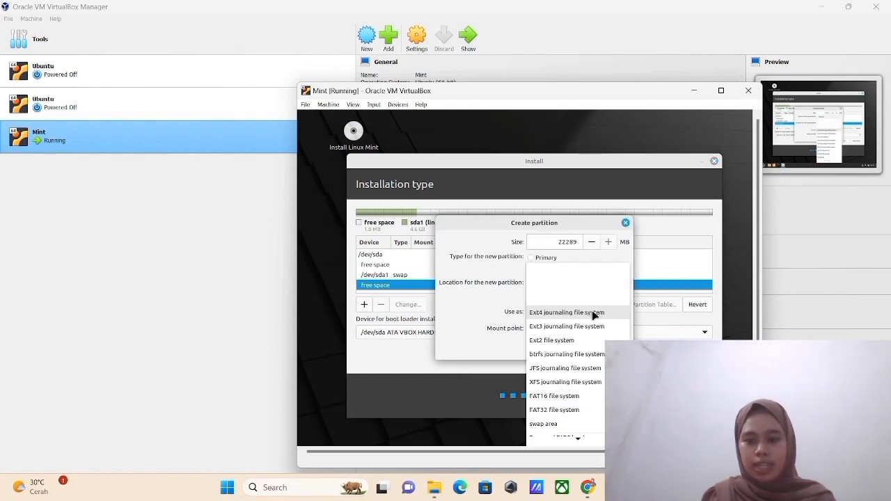
{"action": "left_click", "coordinate": [550, 314]}
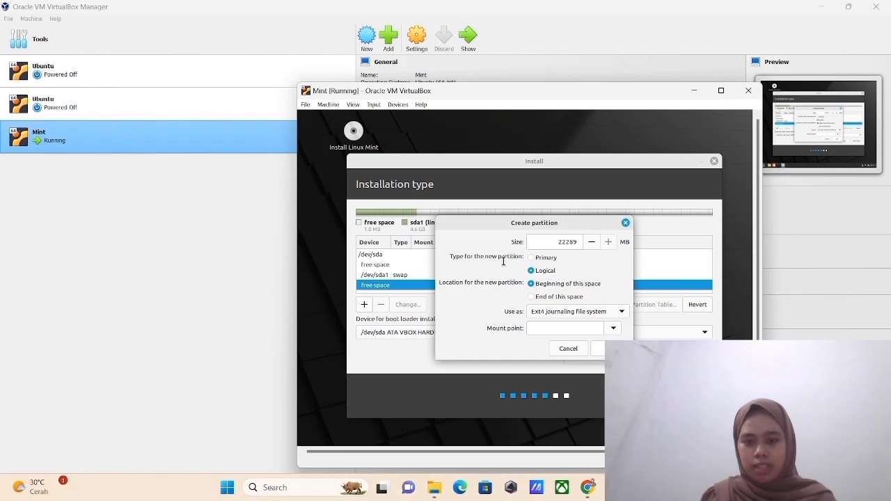
{"action": "left_click", "coordinate": [532, 258]}
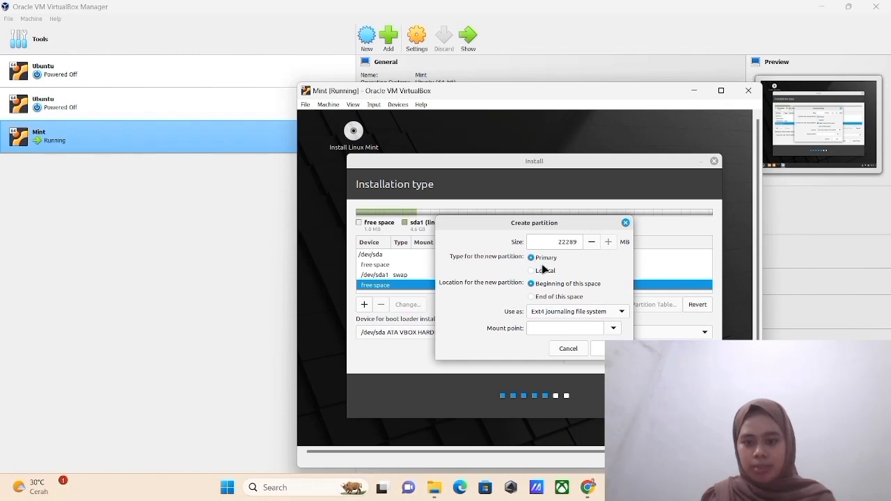
{"action": "left_click", "coordinate": [571, 241]}
{"action": "left_click_drag", "start_coordinate": [577, 240], "coordinate": [556, 241]}
{"action": "type", "text": "4666"}
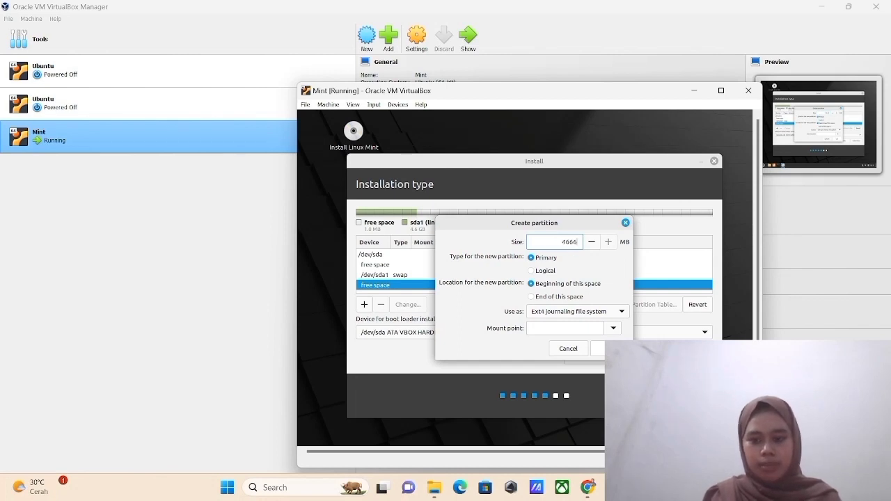
{"action": "left_click", "coordinate": [541, 328]}
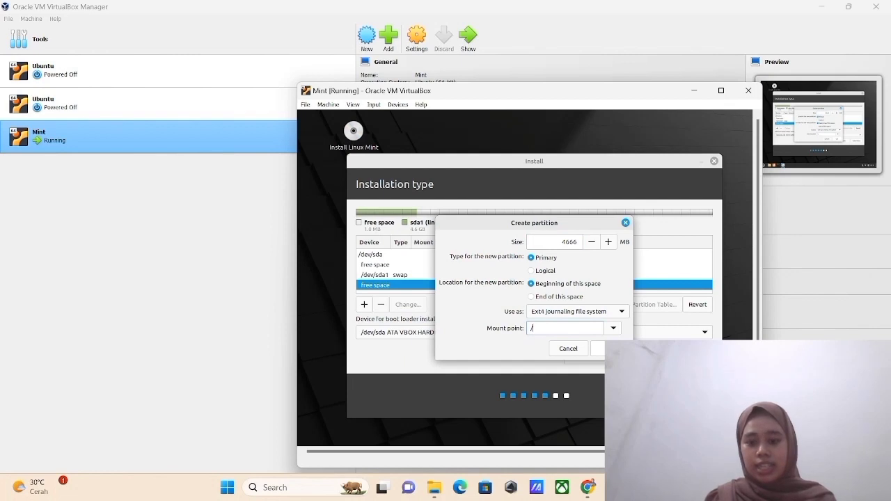
{"action": "left_click", "coordinate": [597, 348]}
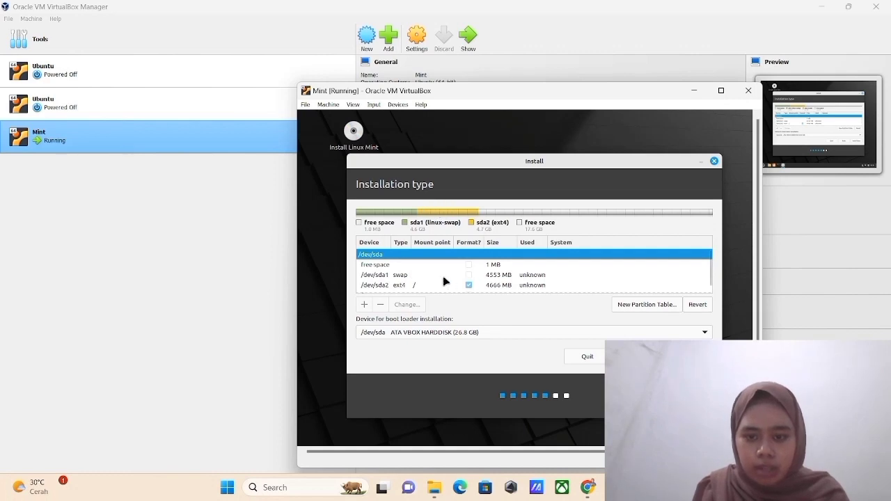
- Proceed with the installation without an EFI System Partition and write the partition changes to disk
{"action": "scroll", "coordinate": [445, 279], "scroll_direction": "down", "scroll_amount": 1}
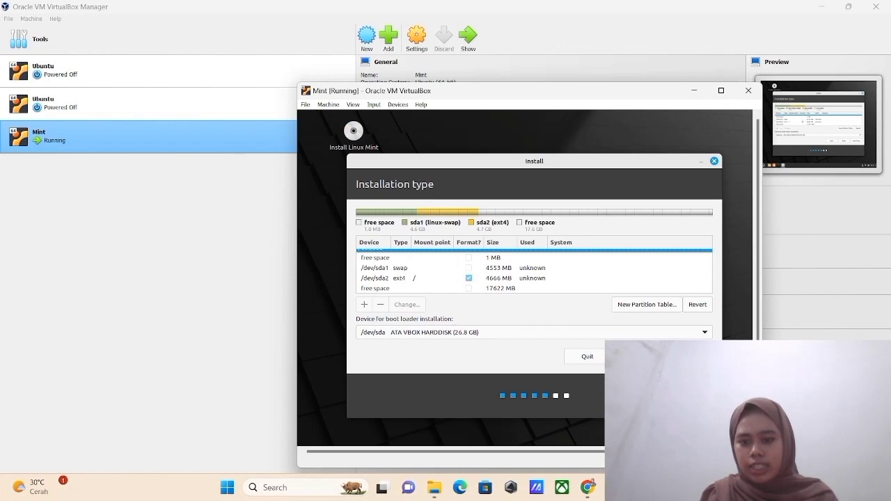
{"action": "left_click", "coordinate": [432, 289]}
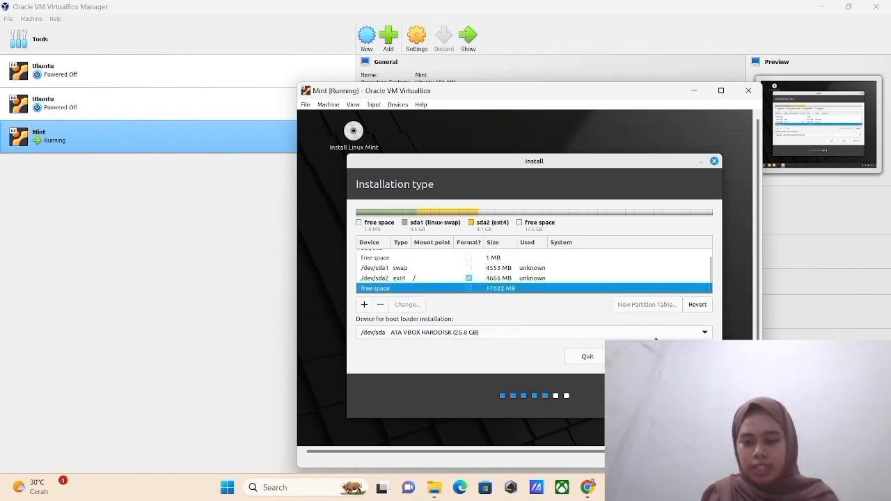
{"action": "left_click", "coordinate": [682, 356]}
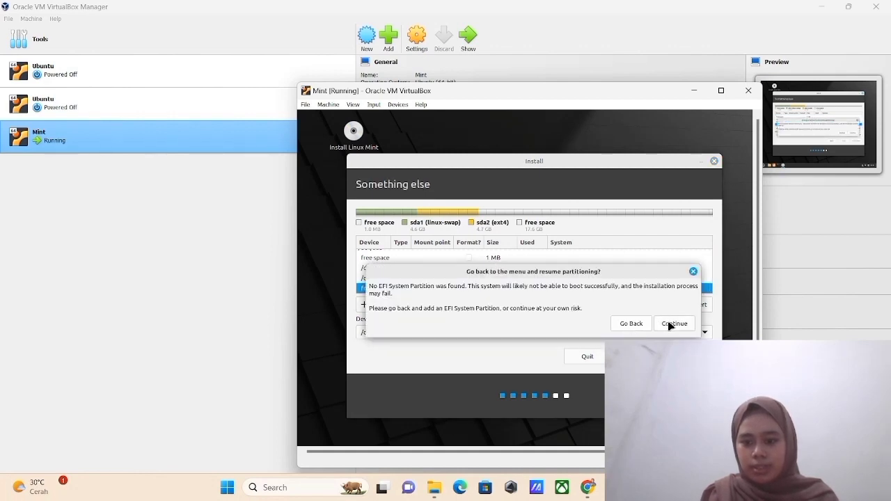
{"action": "left_click", "coordinate": [672, 324]}
{"action": "left_click", "coordinate": [679, 337]}
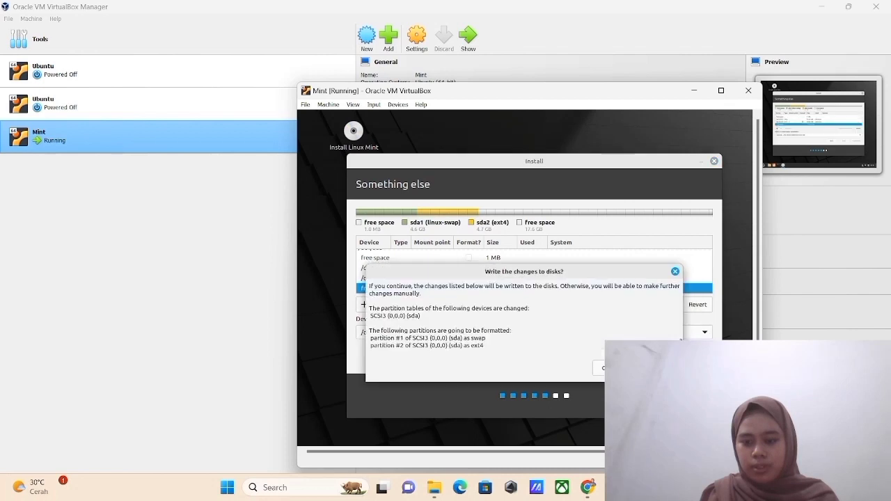
{"action": "left_click", "coordinate": [658, 367]}
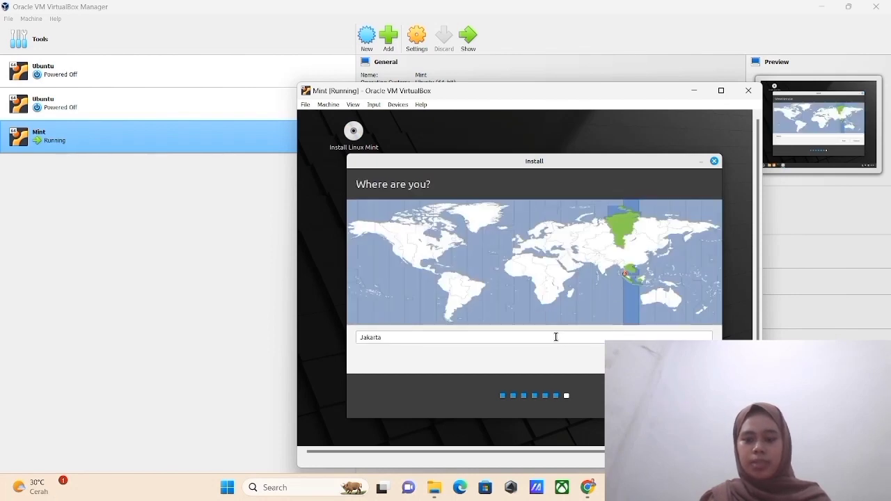
- Accept Jakarta as the location and enter the user's full name for the new account
{"action": "left_click", "coordinate": [387, 337]}
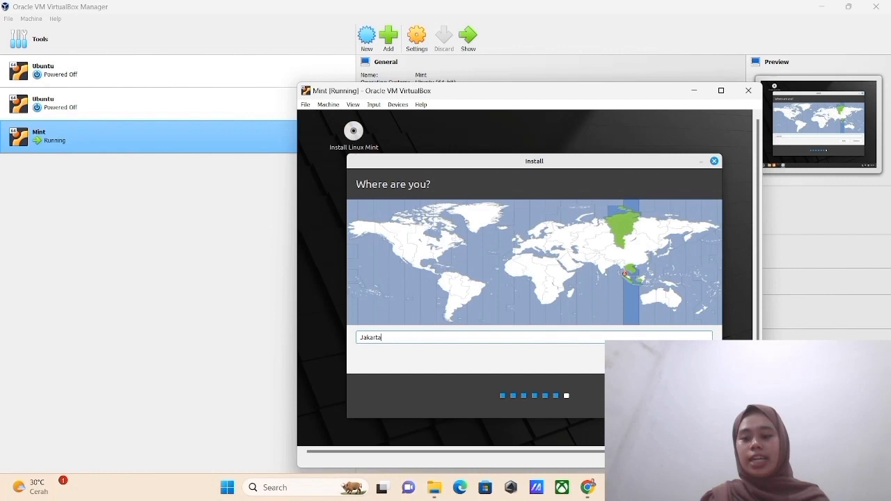
{"action": "key", "text": "Return"}
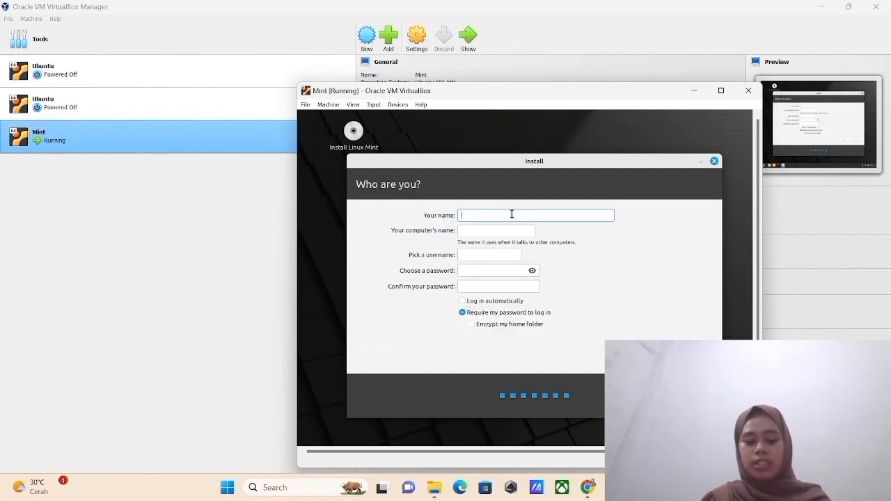
{"action": "type", "text": "HeraPuspanita"}
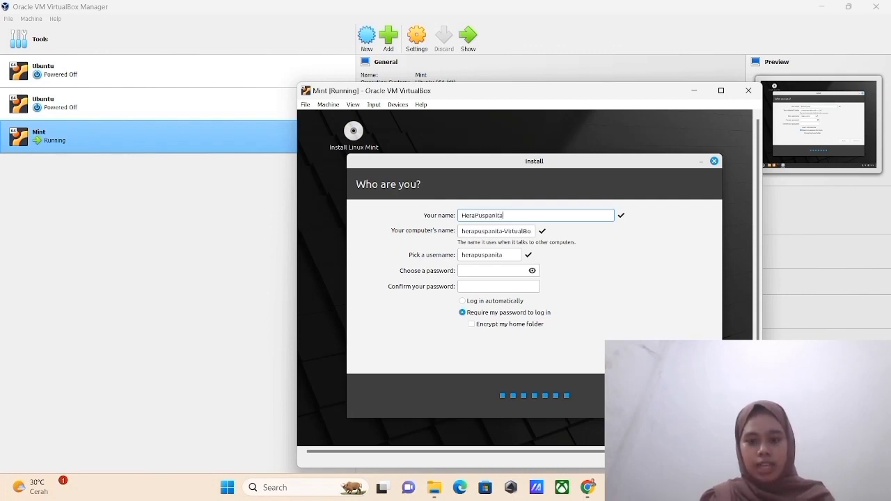
- Enter and confirm the account password, and continue the installation with "Log in automatically" selected
{"action": "left_click", "coordinate": [487, 271]}
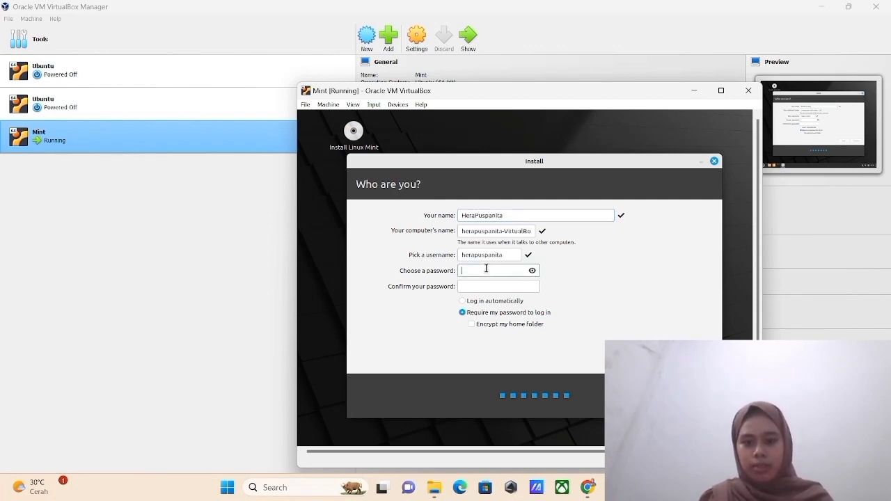
{"action": "type", "text": "*********"}
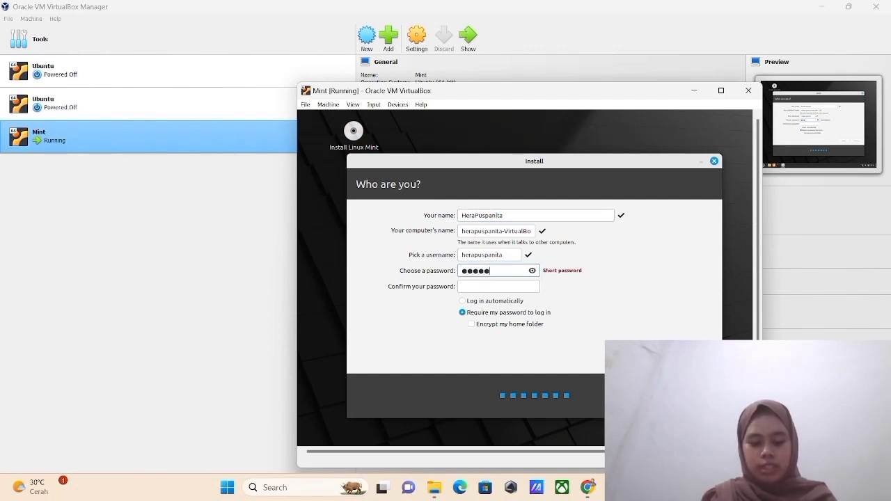
{"action": "type", "text": "****"}
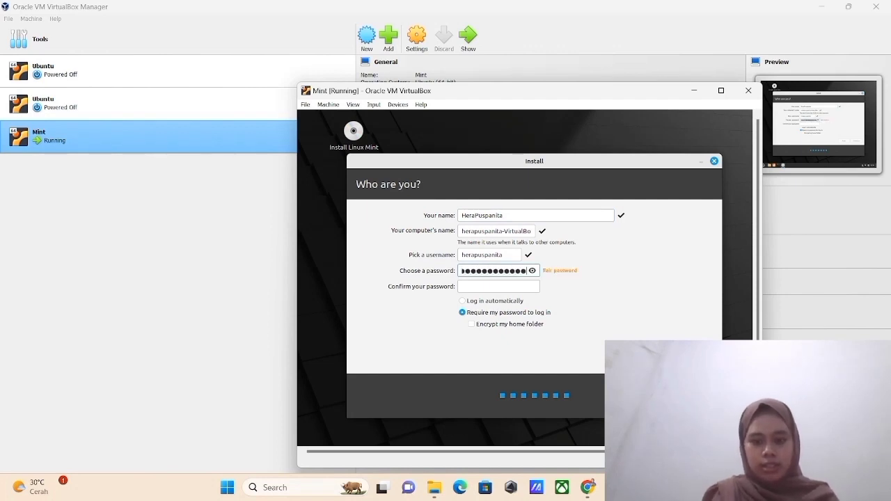
{"action": "left_click", "coordinate": [477, 287]}
{"action": "type", "text": "*********"}
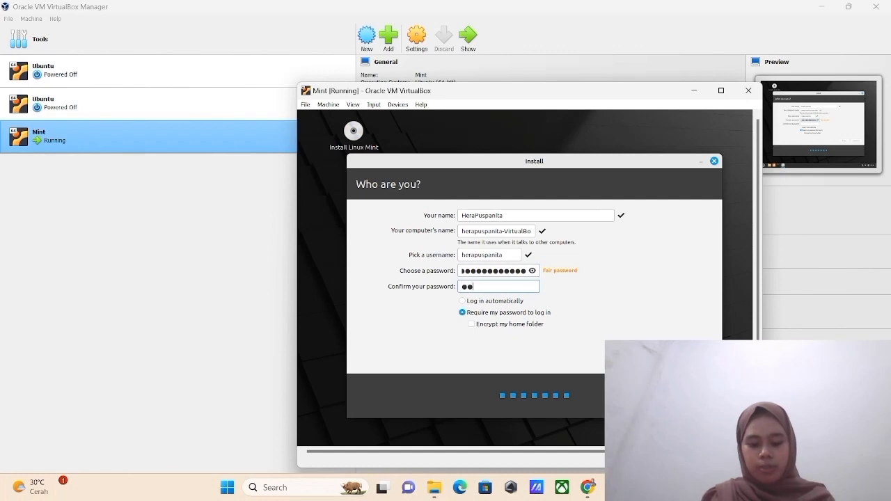
{"action": "type", "text": "***"}
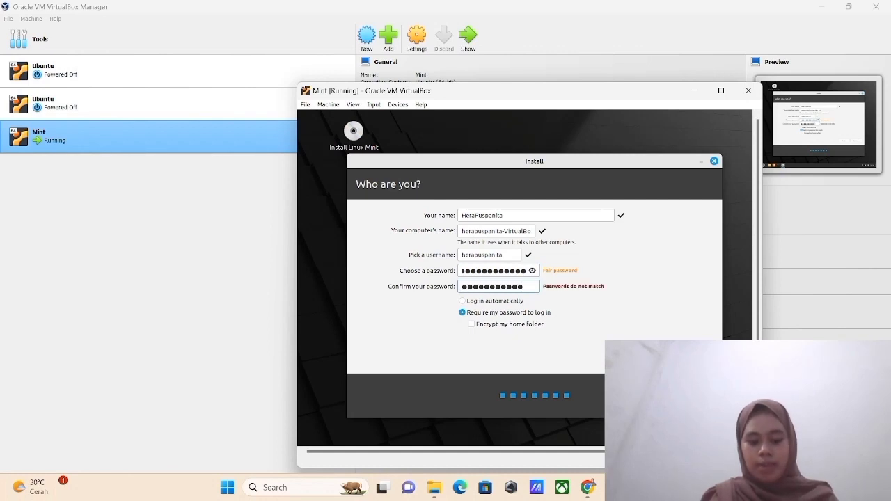
{"action": "left_click", "coordinate": [462, 301]}
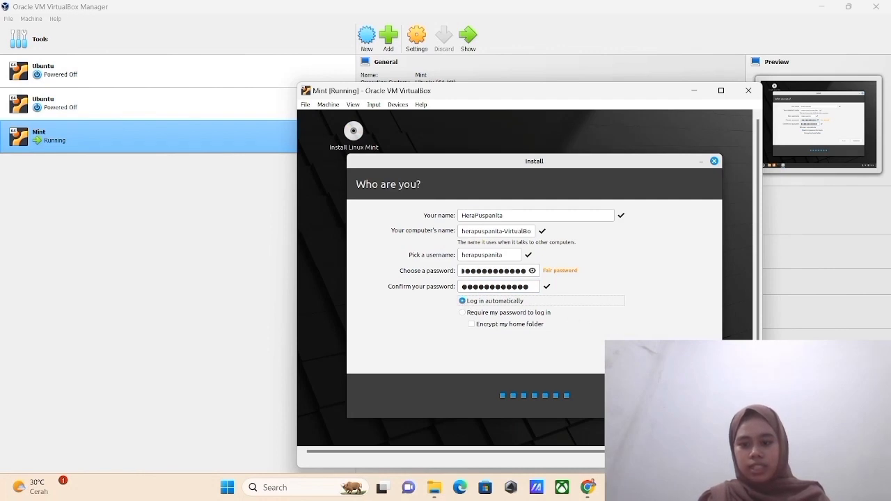
{"action": "key", "text": "Return"}
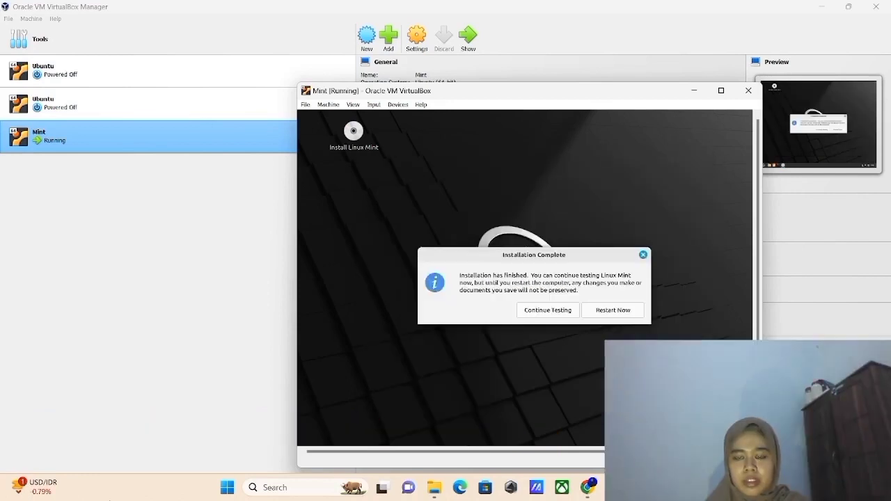
- Restart the virtual machine into the installed Linux Mint and dismiss the network connection notification
{"action": "left_click", "coordinate": [613, 310]}
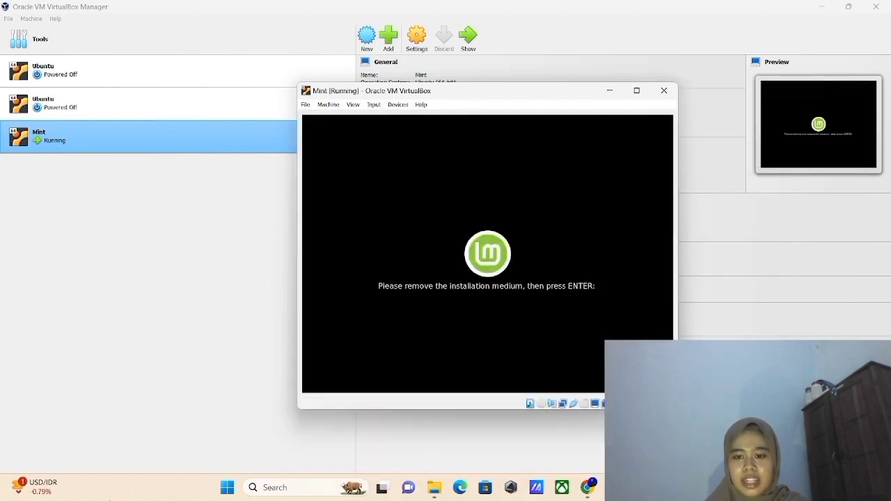
{"action": "key", "text": "Return"}
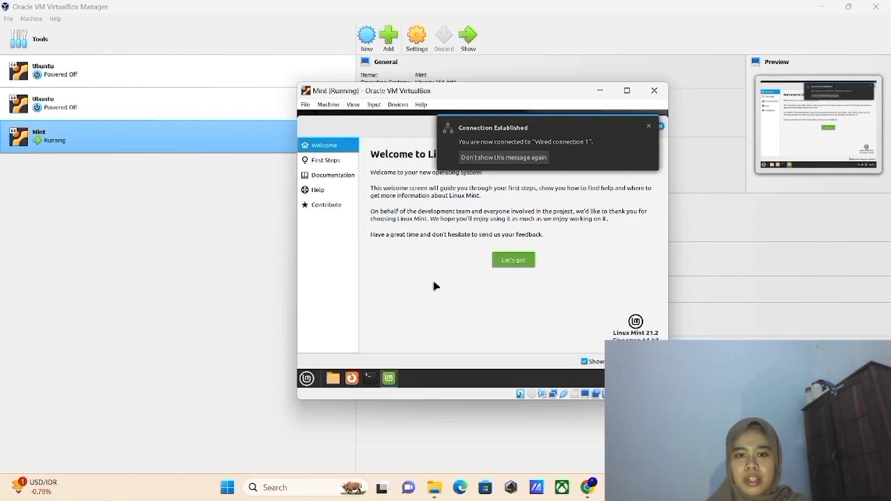
{"action": "left_click", "coordinate": [649, 127]}
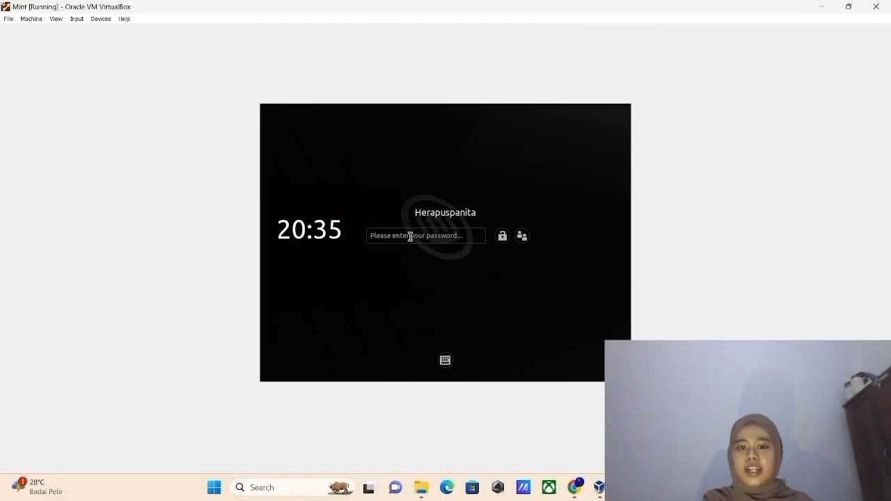
- Try to unlock the Linux Mint session with the account password
{"action": "left_click", "coordinate": [410, 234]}
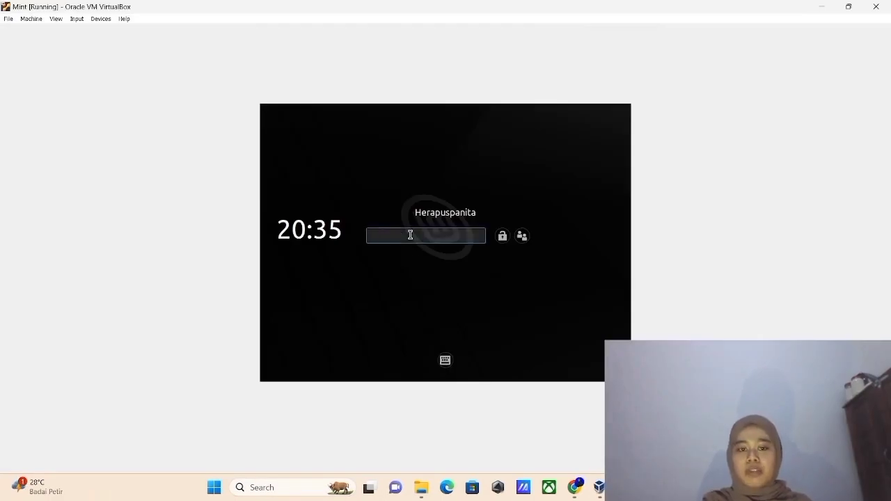
{"action": "type", "text": "••••"}
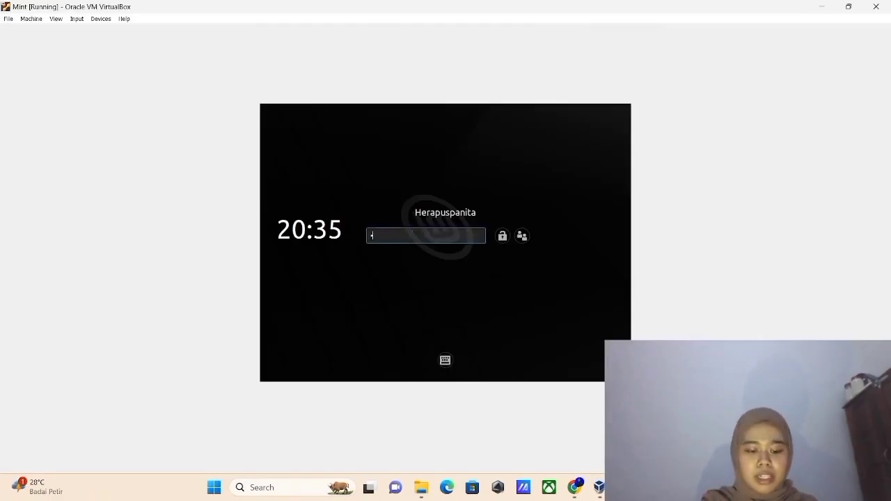
{"action": "type", "text": "••••••"}
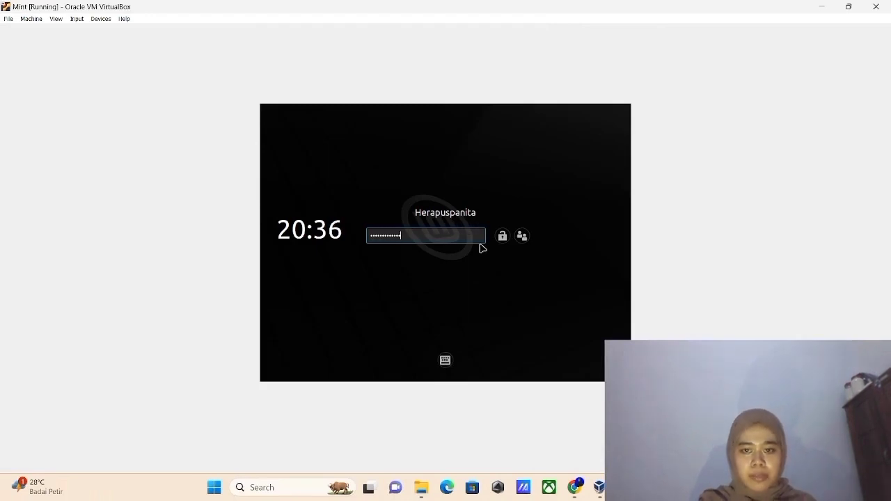
{"action": "key", "text": "Return"}
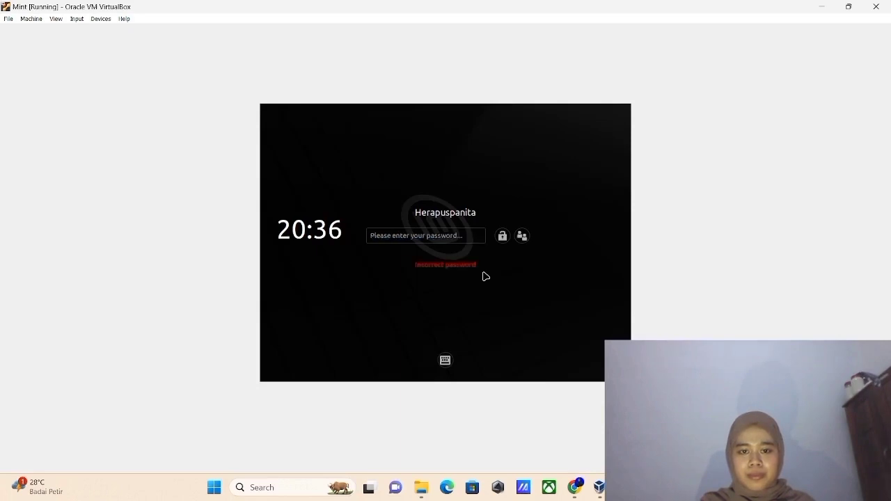
- Enter the account password again to unlock the session
{"action": "left_click", "coordinate": [437, 235]}
{"action": "type", "text": "••••••••••"}
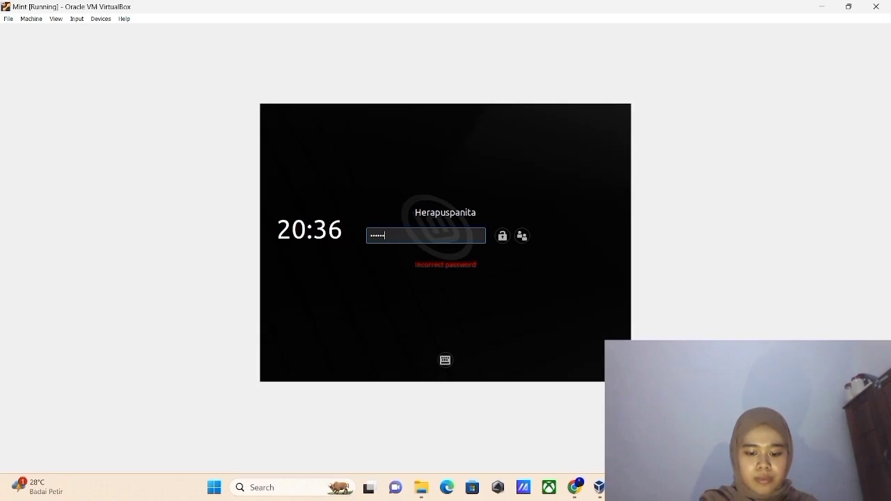
{"action": "key", "text": "Return"}
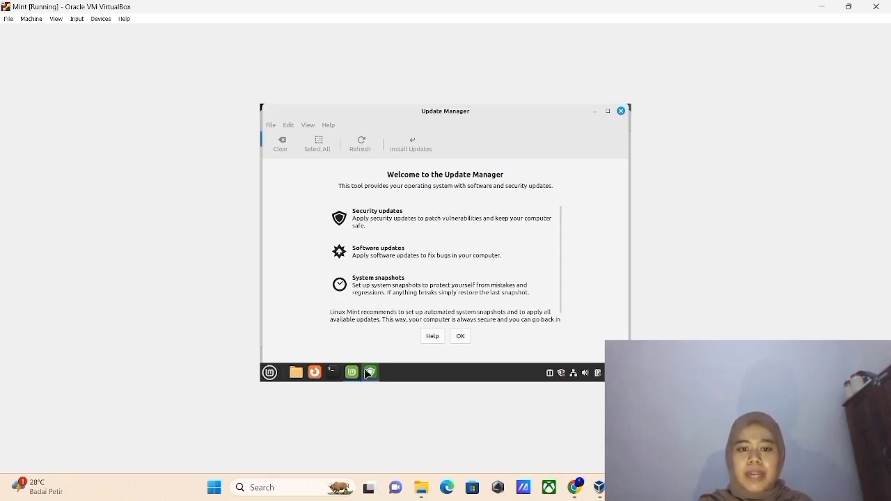
- Accept the Update Manager welcome page and look through the application categories in the Mint menu
{"action": "left_click", "coordinate": [459, 337]}
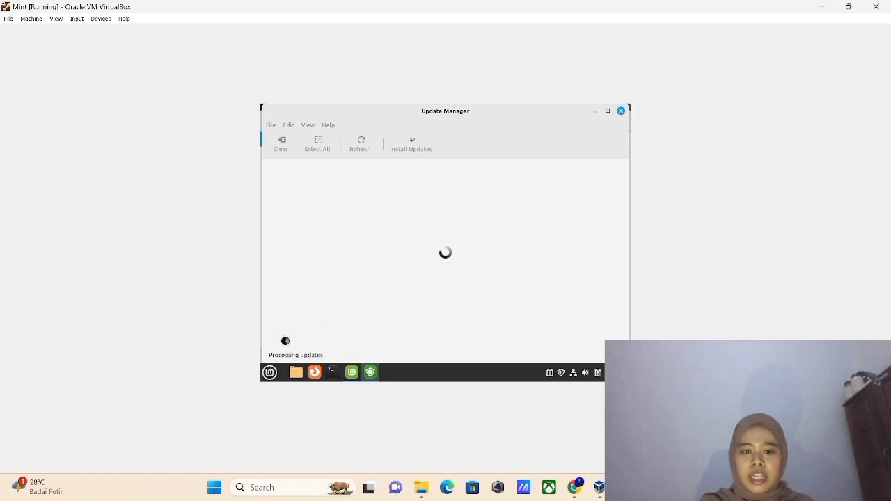
{"action": "left_click", "coordinate": [271, 373]}
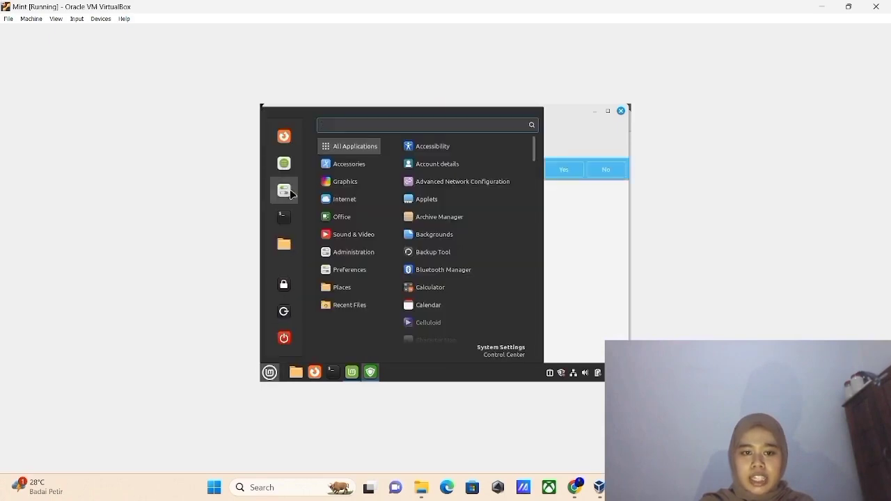
{"action": "mouse_move", "coordinate": [346, 224]}
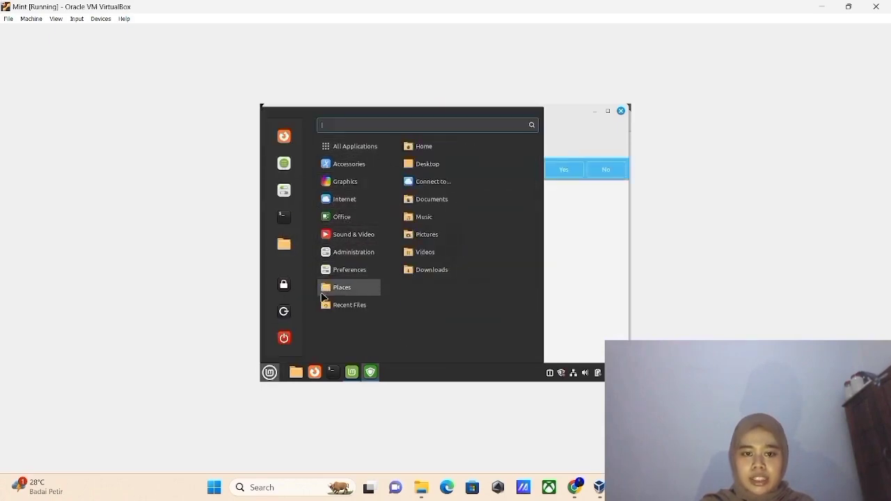
{"action": "left_click", "coordinate": [587, 208]}
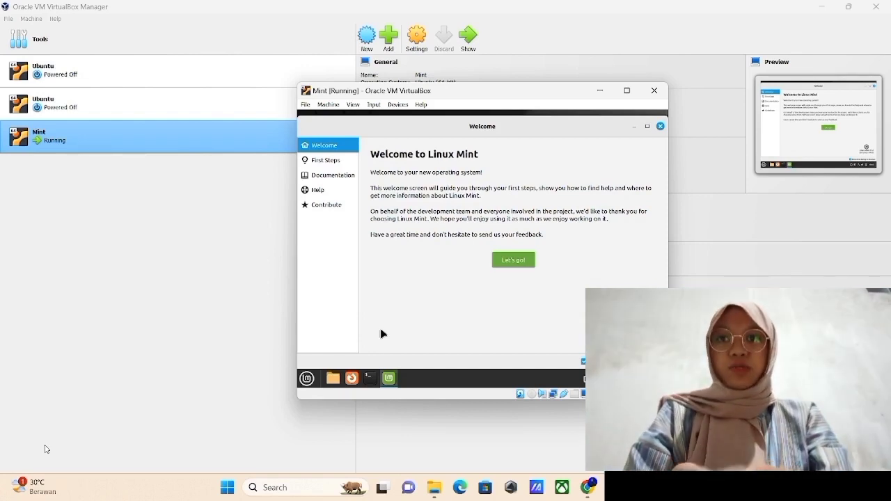
- Open the file manager from the Mint application menu
{"action": "left_click", "coordinate": [306, 378]}
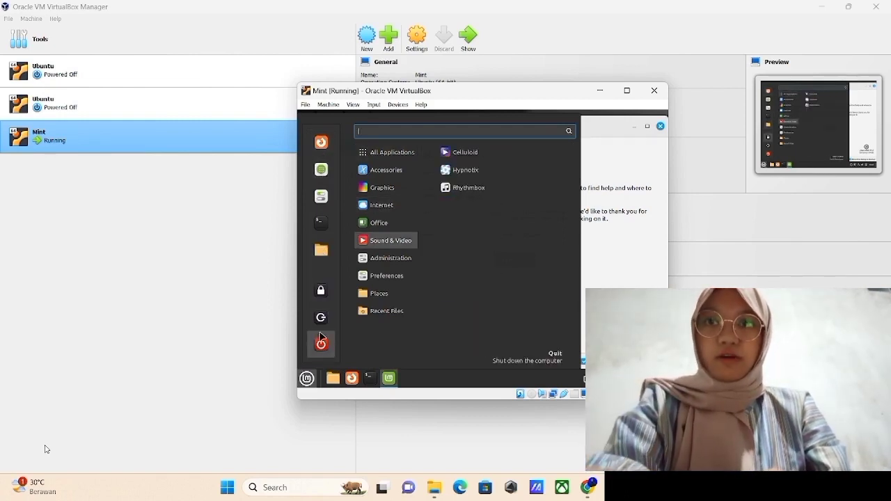
{"action": "left_click", "coordinate": [321, 251]}
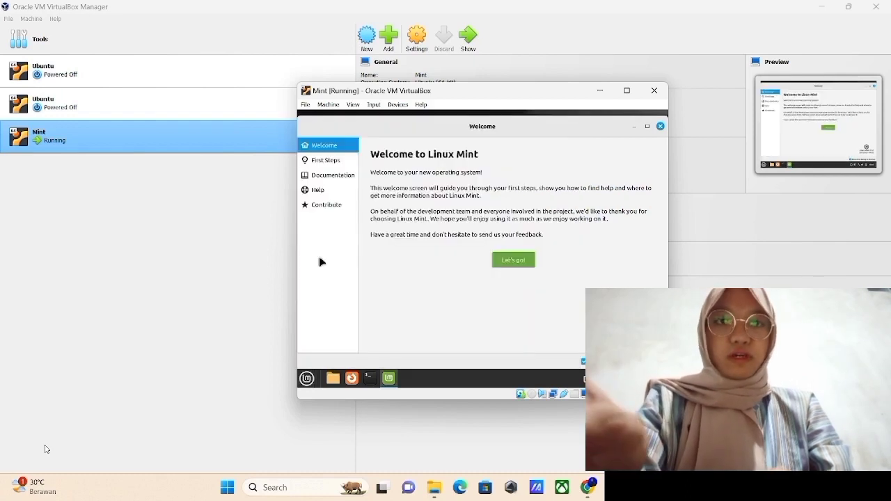